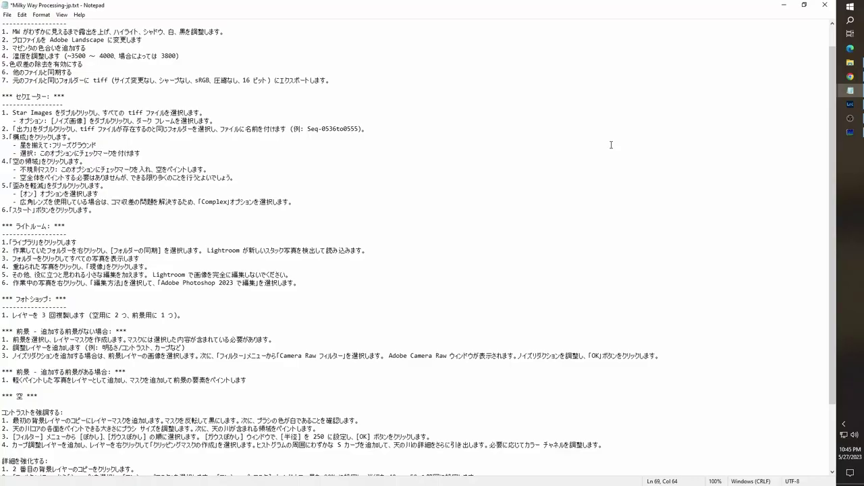
Apply the Milky Way-v2.0 preset to the photo and hide the left panel with F7.
scroll(611, 145, "down", 1)
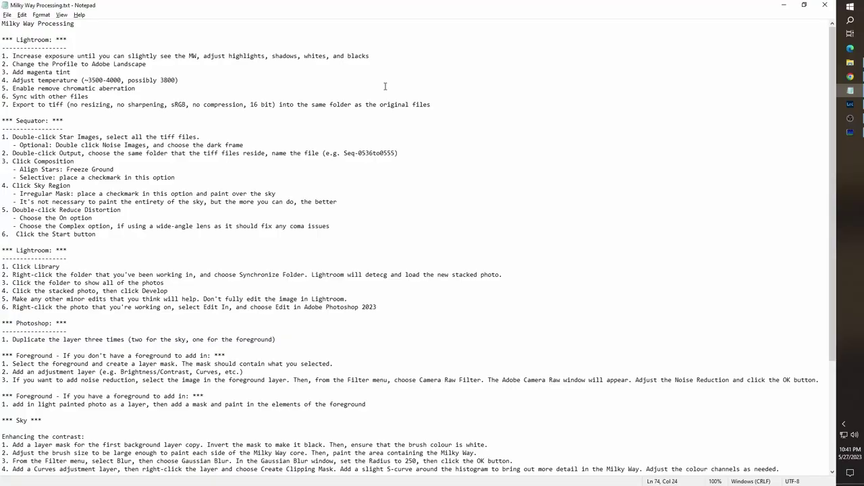
scroll(385, 86, "down", 2)
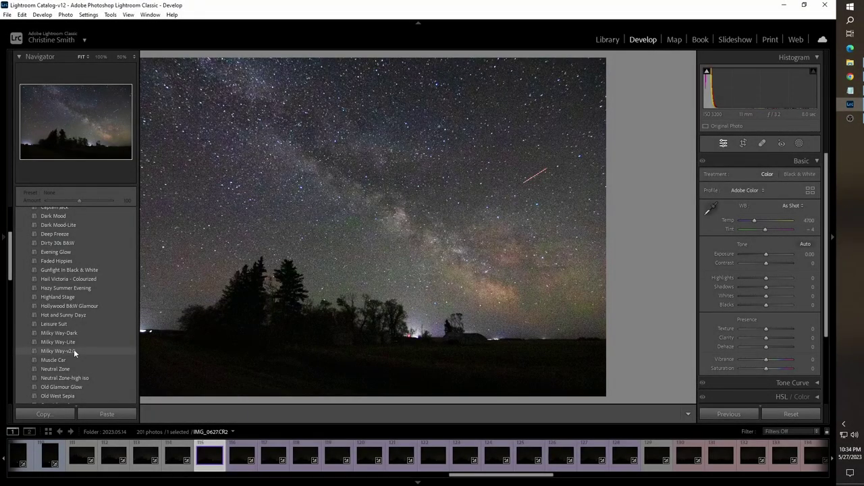
left_click(74, 350)
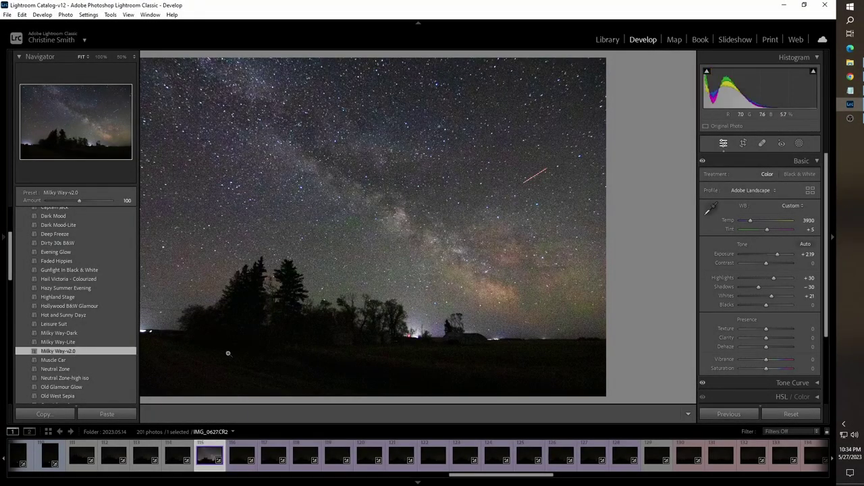
key("F7")
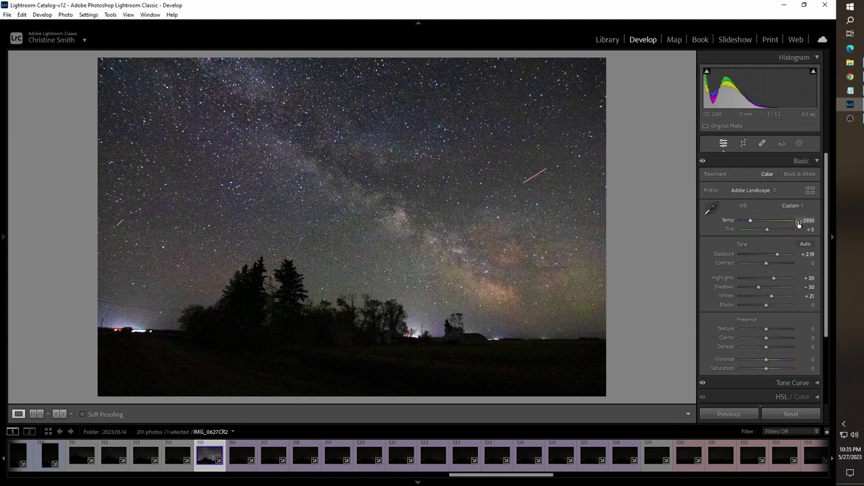
In Basic, set Temp to 3930, Tint to +5 and Exposure to +2.19.
left_click_drag(750, 221, 751, 220)
left_click_drag(749, 220, 748, 220)
double_click(728, 228)
left_click_drag(767, 229, 769, 229)
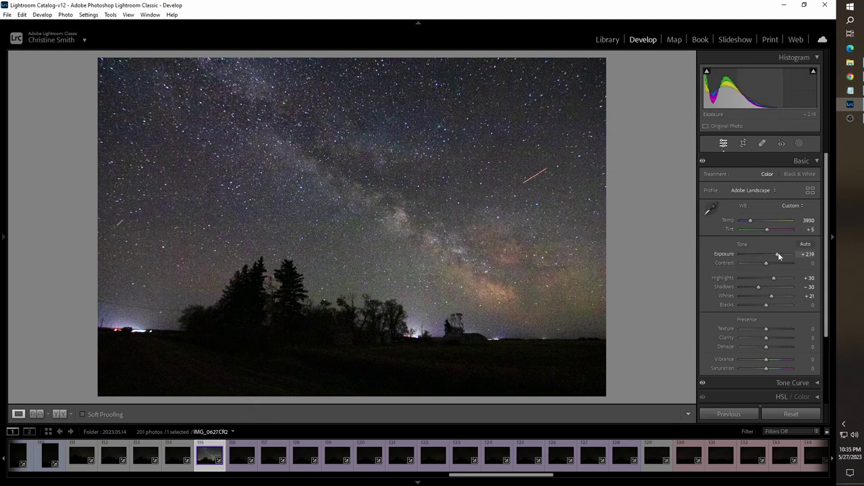
left_click_drag(778, 255, 772, 255)
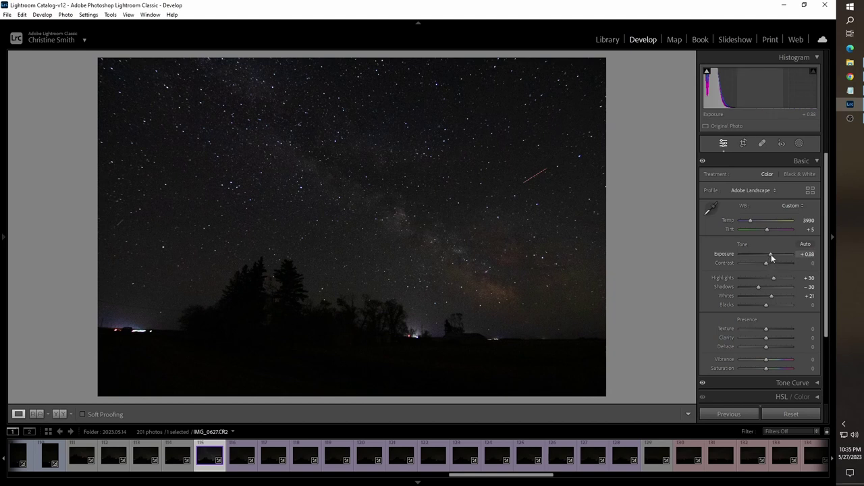
left_click_drag(771, 254, 778, 257)
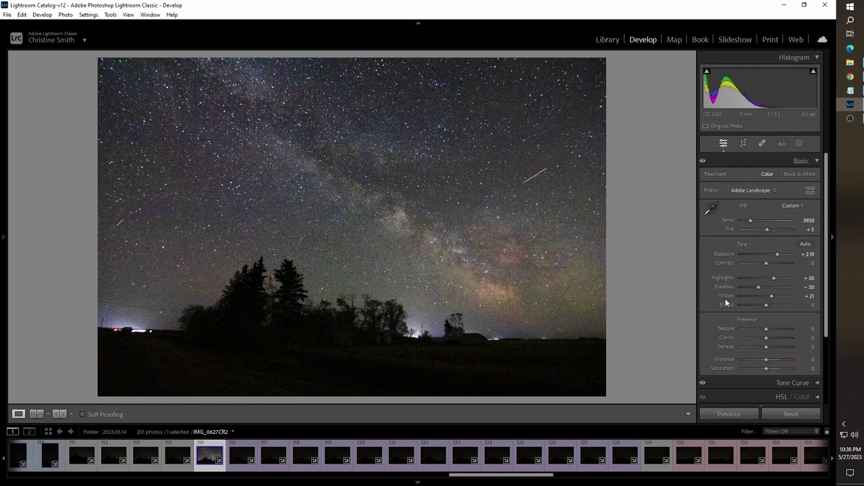
Select all 14 sequence frames and synchronize the first photo's develop settings across them.
scroll(726, 303, "down", 3)
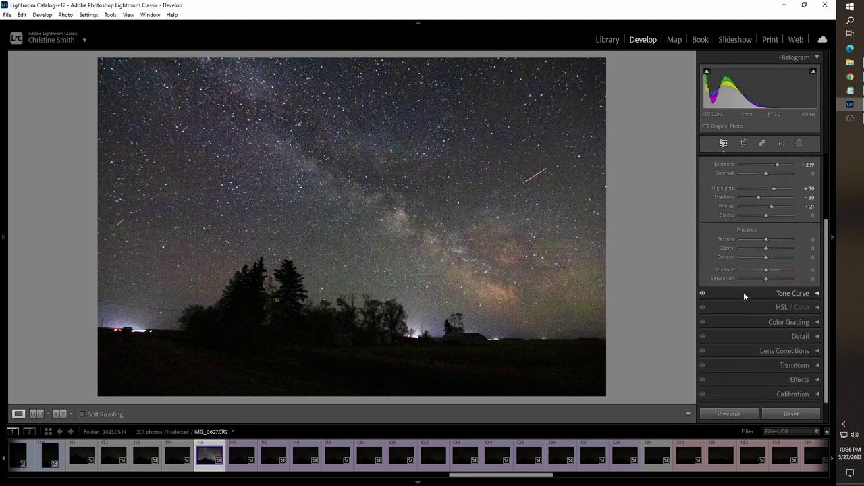
left_click(743, 292)
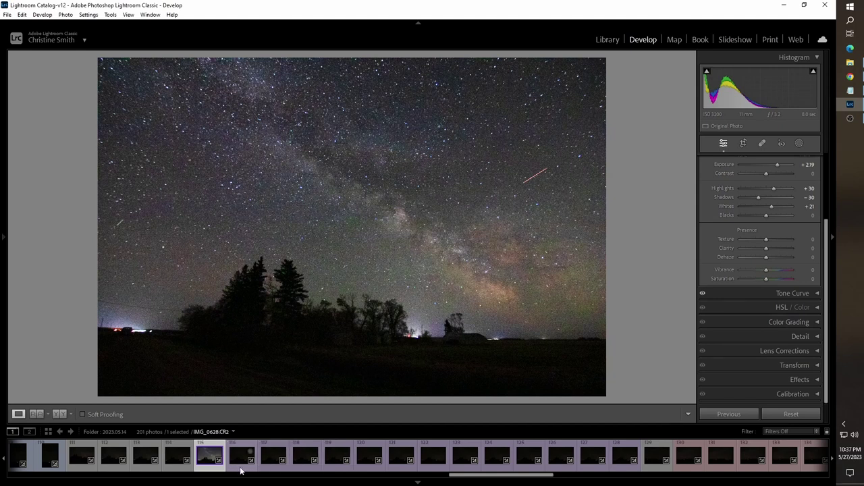
left_click(625, 470, "shift")
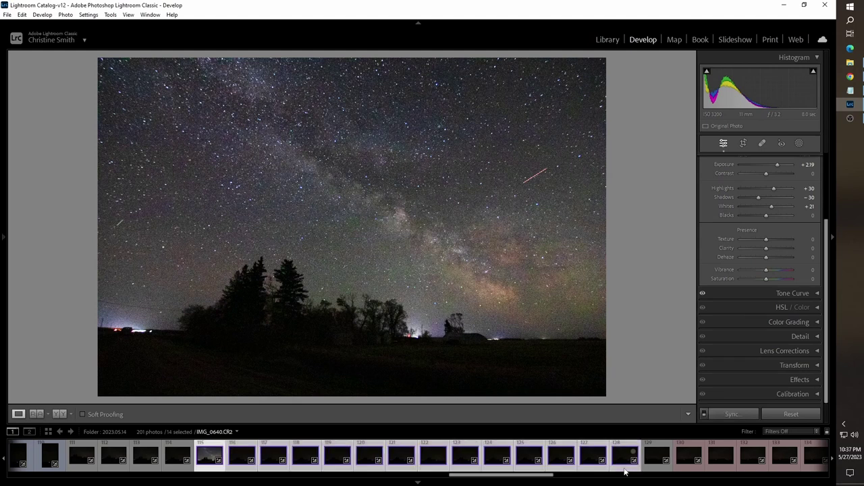
left_click(721, 415)
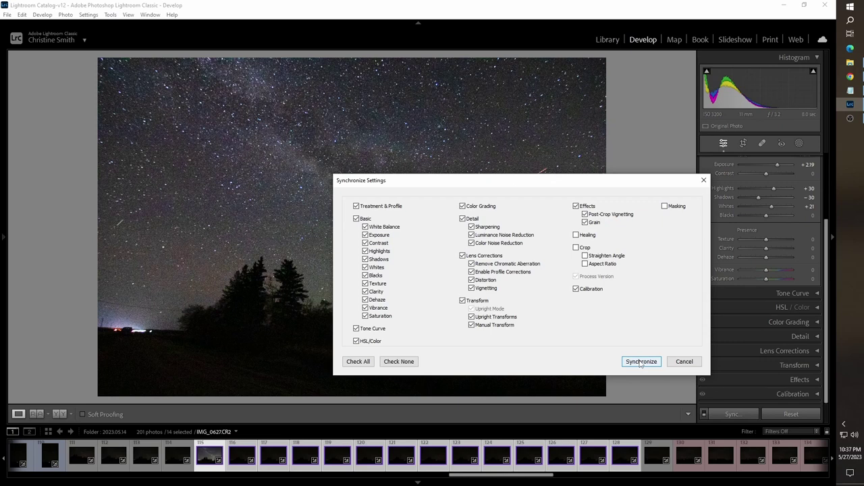
left_click(639, 362)
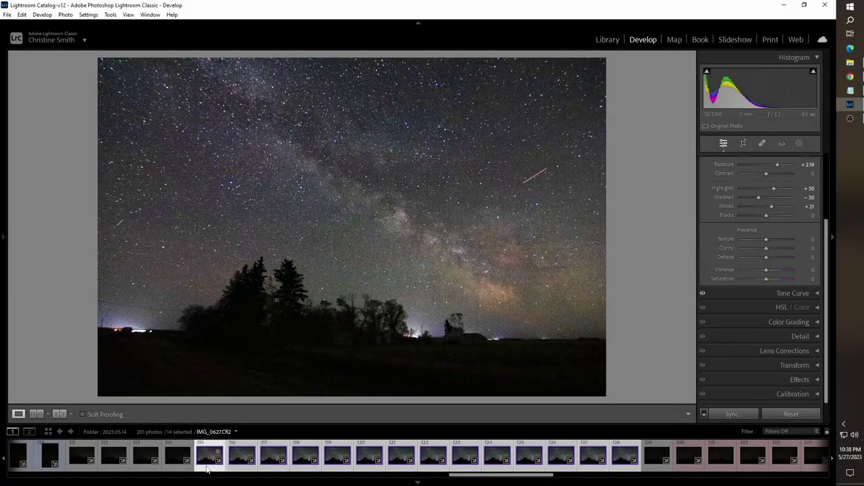
Open Export for the selected photos and load the Export TIFF preset.
right_click(207, 470)
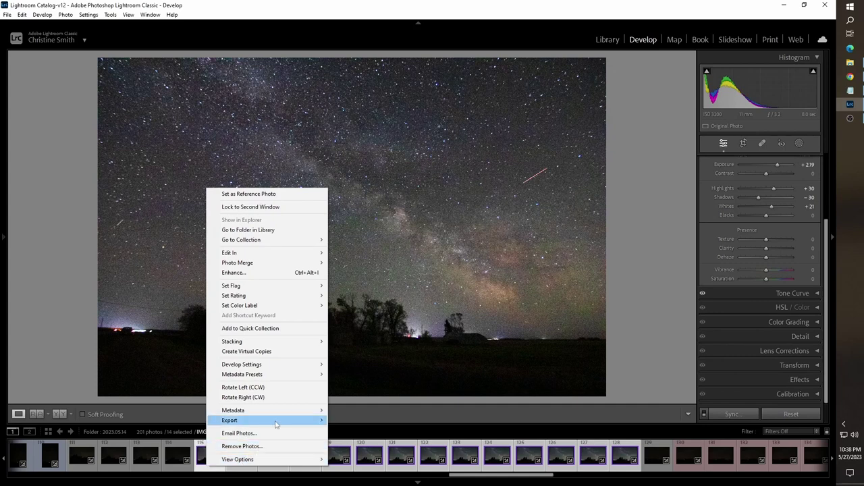
mouse_move(275, 423)
left_click(386, 327)
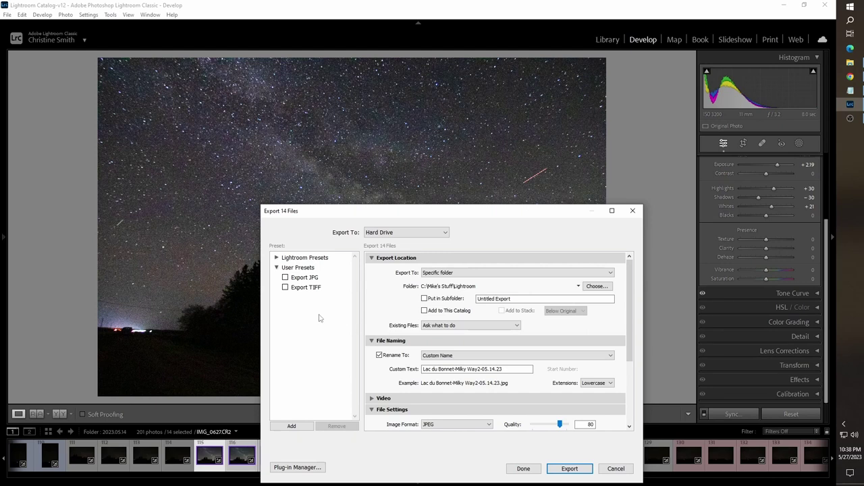
left_click(298, 288)
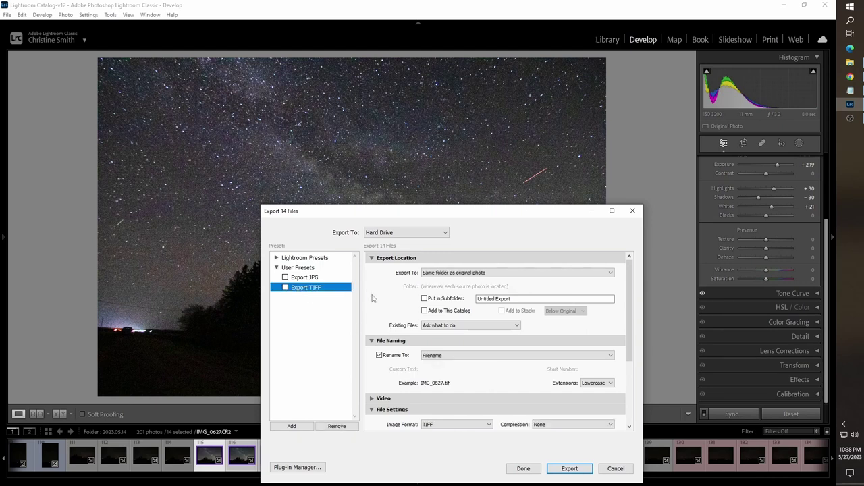
Keep sRGB as the colour space and export the 14 TIFF files.
scroll(370, 309, "down", 3)
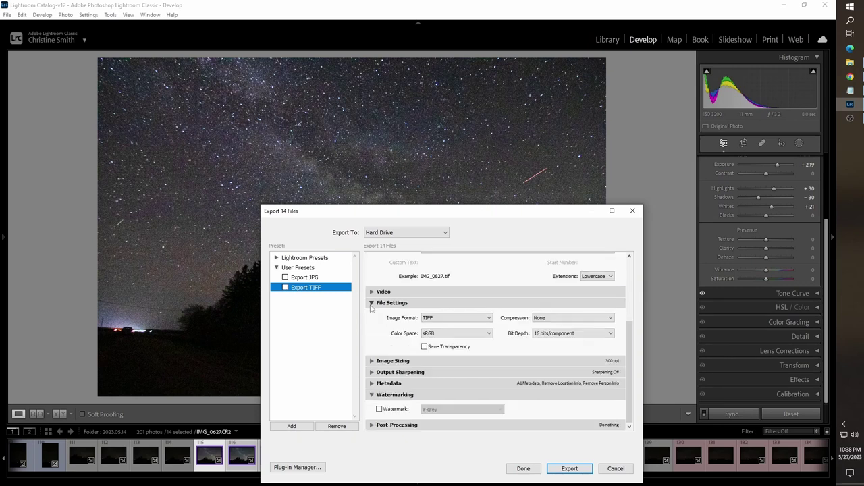
scroll(370, 309, "up", 3)
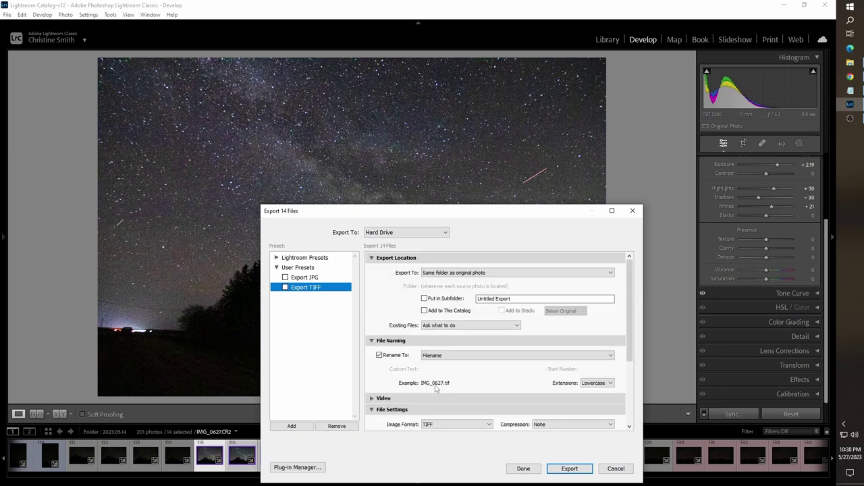
scroll(467, 382, "down", 3)
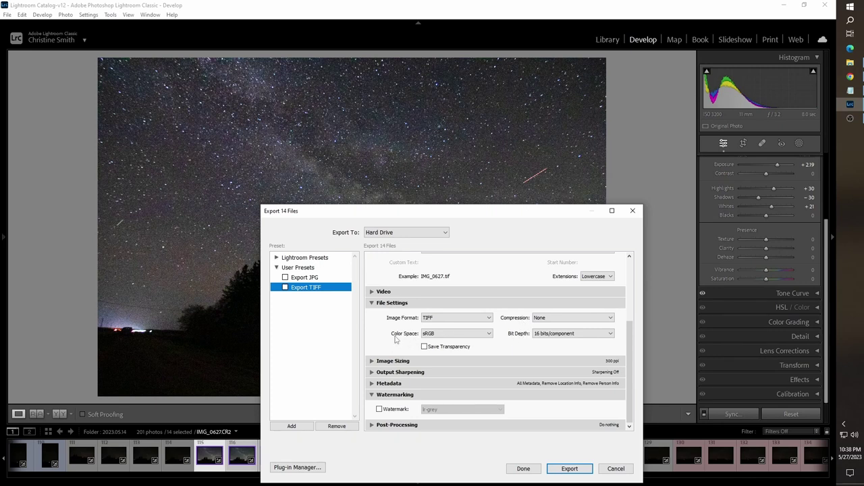
left_click(437, 335)
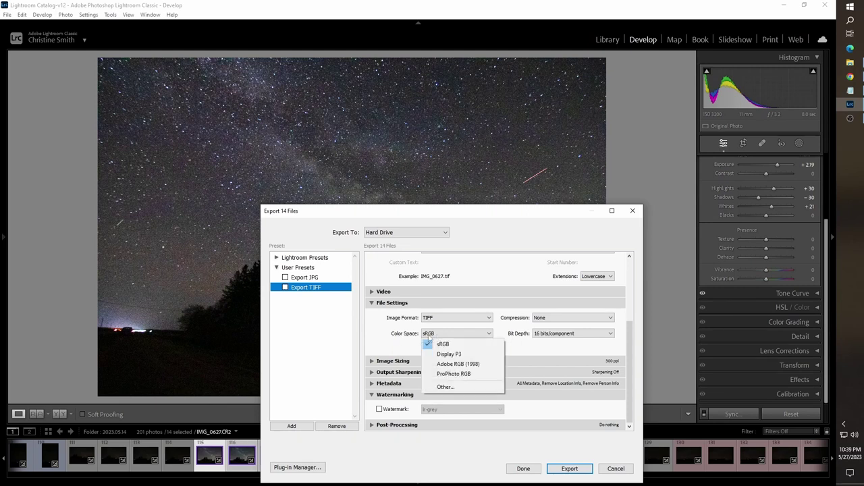
left_click(383, 341)
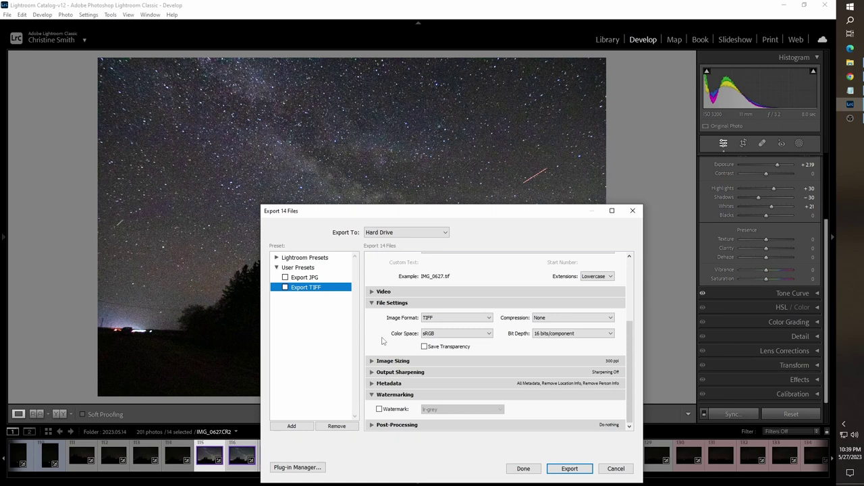
left_click(568, 469)
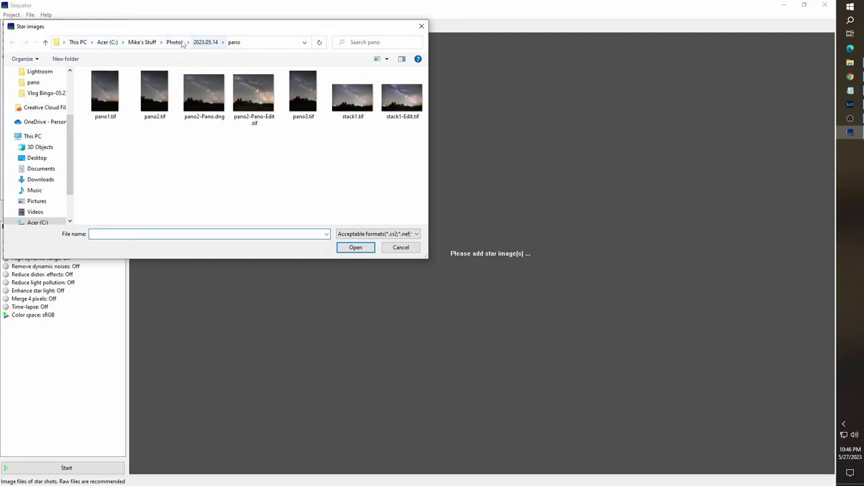
Load IMG_0627.tif through IMG_0640.tif from the stack folder as star images.
left_click(205, 42)
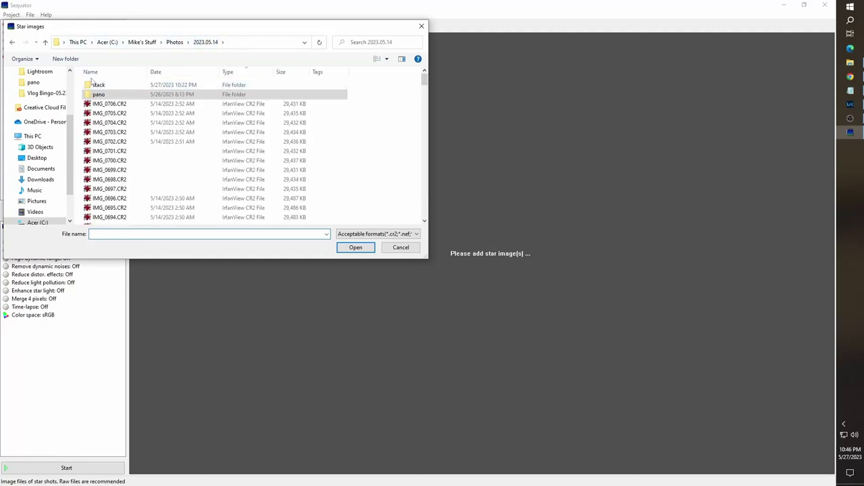
double_click(98, 85)
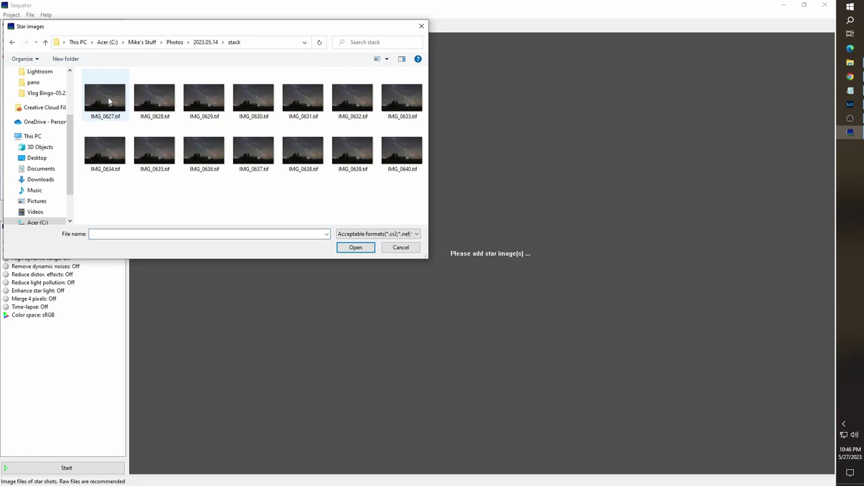
left_click(107, 101)
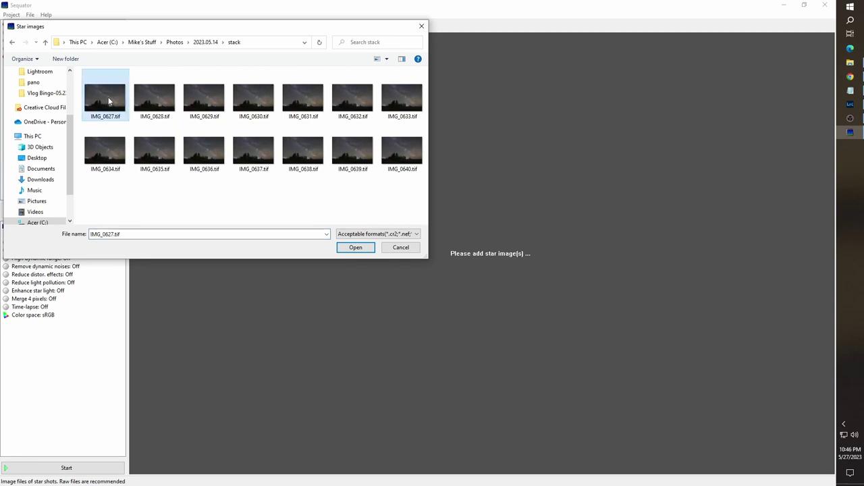
left_click(400, 156, "shift")
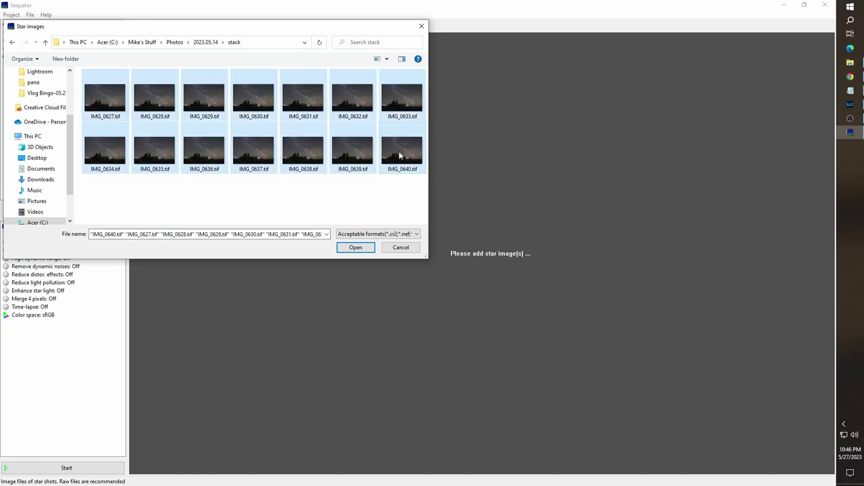
left_click(368, 248)
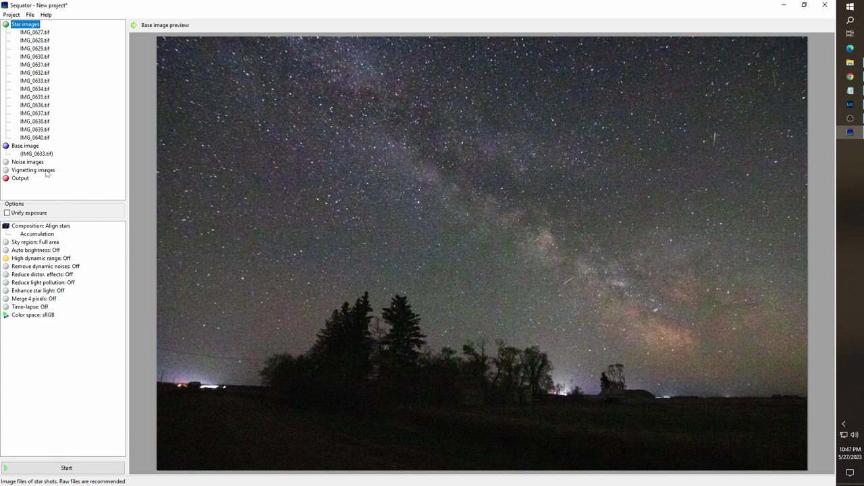
Set the output file to stack-seq1.tif in the 2023.05.14 stack folder.
left_click(24, 163)
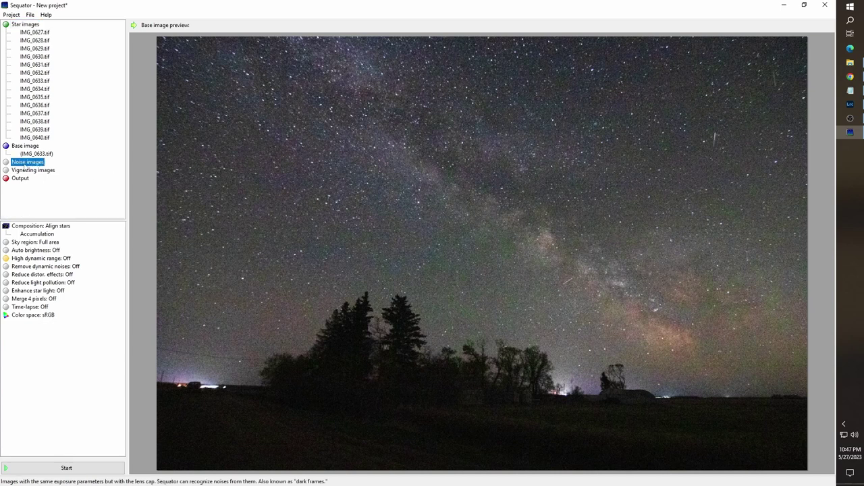
double_click(28, 162)
double_click(14, 179)
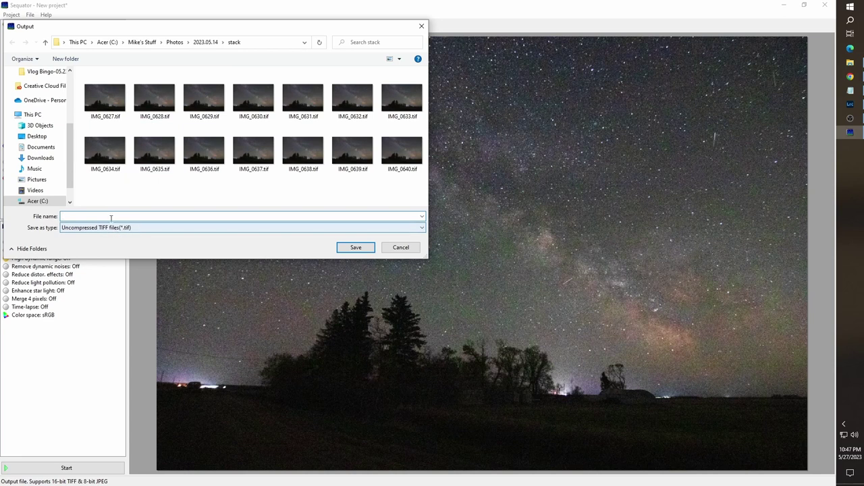
type("stack-seq1")
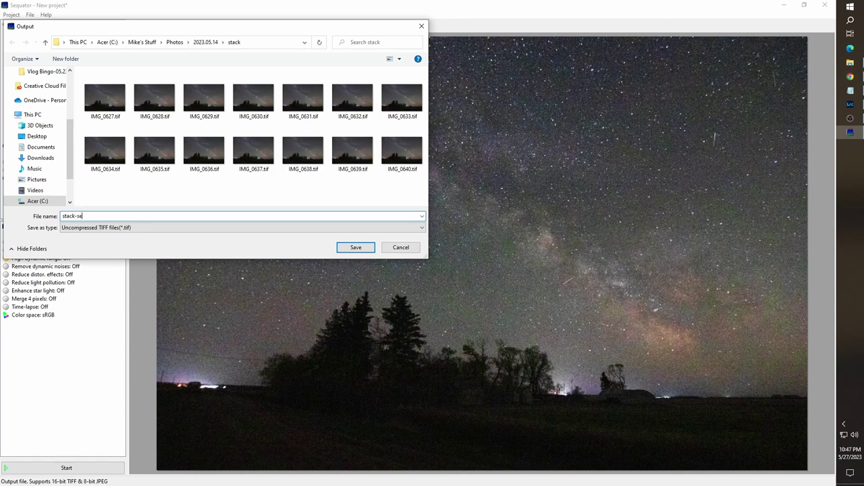
left_click(356, 248)
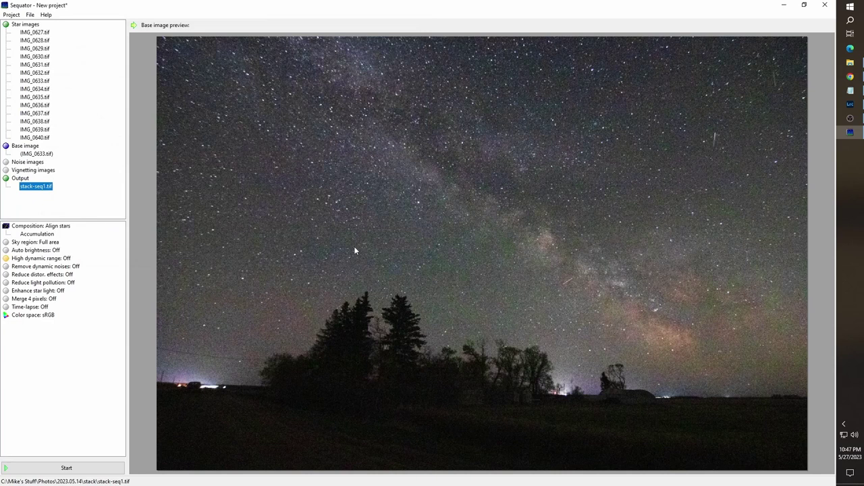
Set composition to Align stars with Freeze ground, then review the Auto distortion reduction options.
left_click(42, 226)
left_click(44, 227)
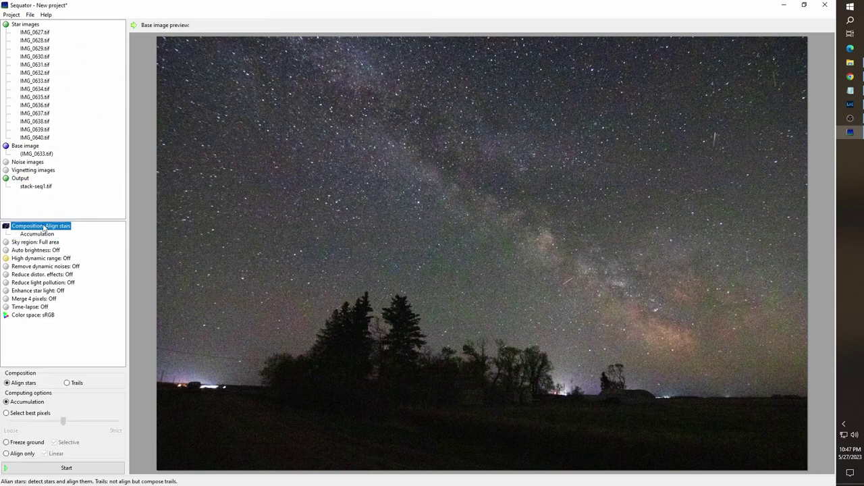
left_click(19, 444)
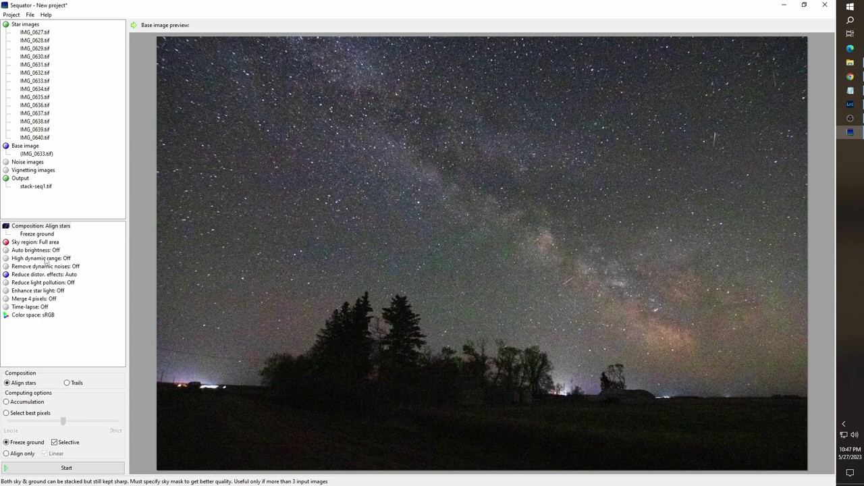
left_click(41, 276)
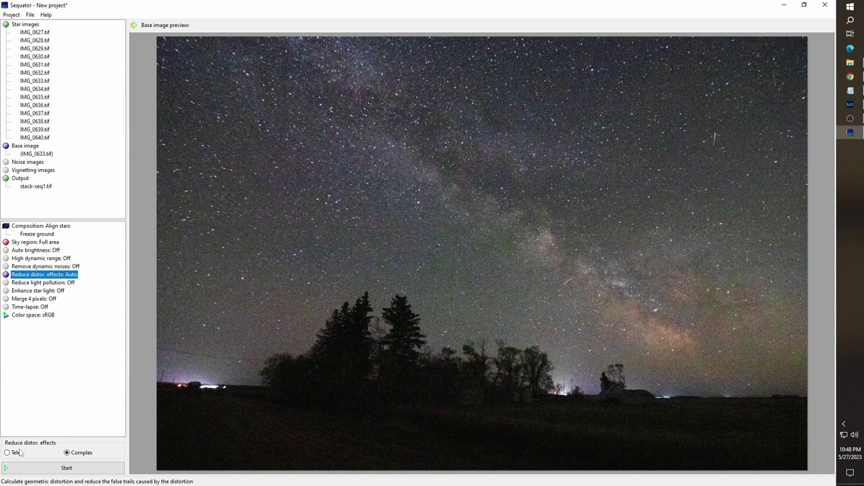
Brush an irregular sky-region mask over the sky above the treeline.
left_click(32, 243)
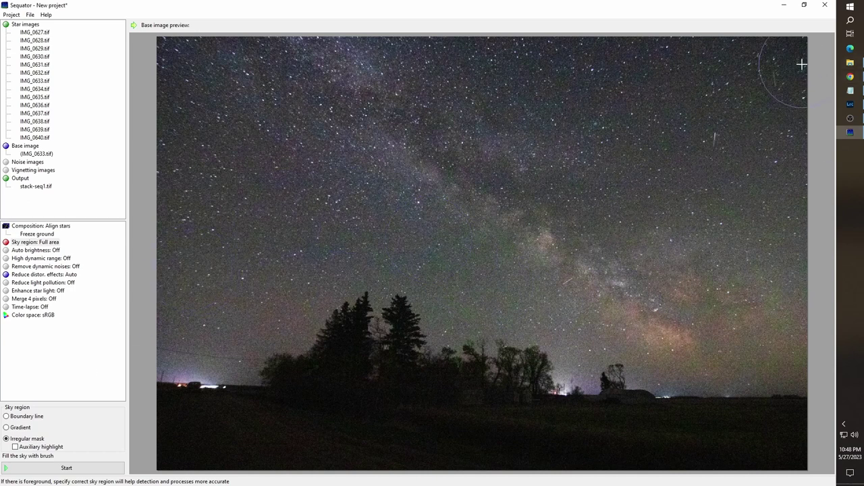
mouse_move(786, 77)
left_mouse_down()
mouse_move(269, 97)
mouse_move(181, 82)
mouse_move(393, 74)
mouse_move(275, 82)
mouse_move(228, 97)
mouse_move(191, 129)
mouse_move(228, 157)
mouse_move(622, 147)
mouse_move(726, 150)
mouse_move(792, 166)
mouse_move(740, 207)
mouse_move(506, 217)
mouse_move(367, 210)
mouse_move(196, 230)
mouse_move(176, 267)
mouse_move(189, 311)
mouse_move(175, 325)
mouse_move(214, 326)
mouse_move(254, 297)
mouse_move(270, 296)
mouse_move(321, 246)
mouse_move(391, 234)
mouse_move(434, 243)
mouse_move(452, 264)
mouse_move(511, 286)
mouse_move(733, 262)
mouse_move(787, 304)
mouse_move(789, 343)
mouse_move(686, 342)
mouse_move(610, 306)
mouse_move(584, 312)
left_mouse_up()
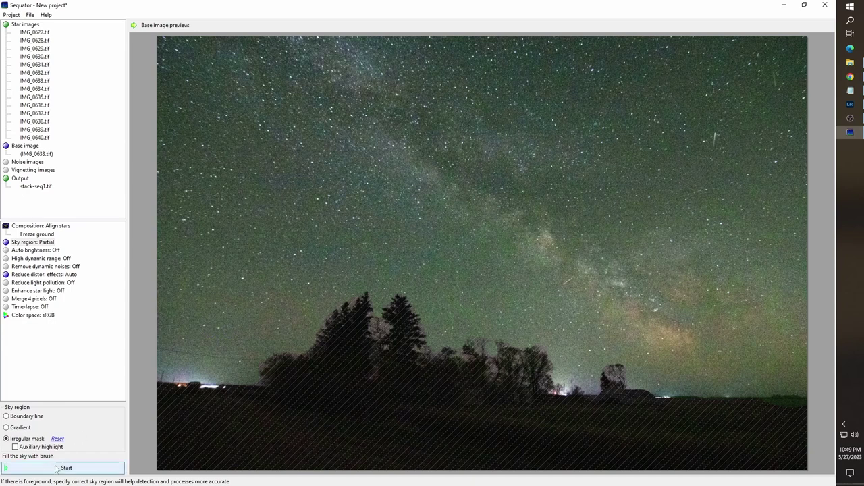
Stack the 14 frames and close the processing log once finished.
left_click(57, 469)
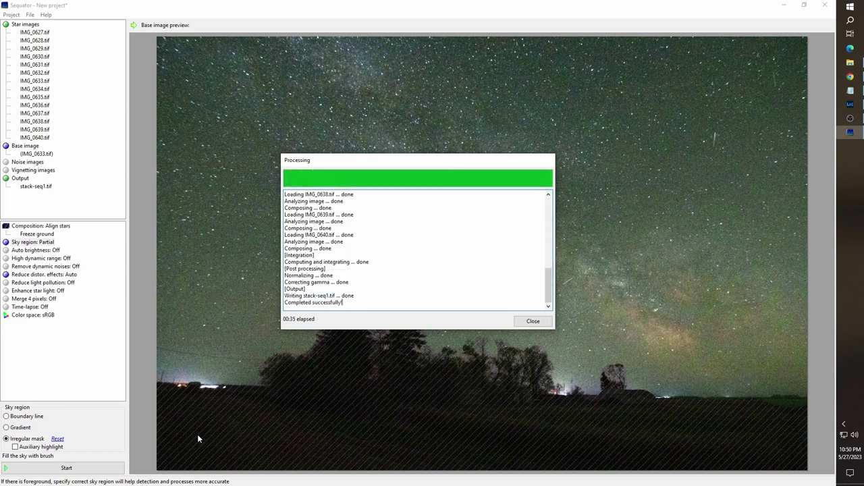
left_click(533, 321)
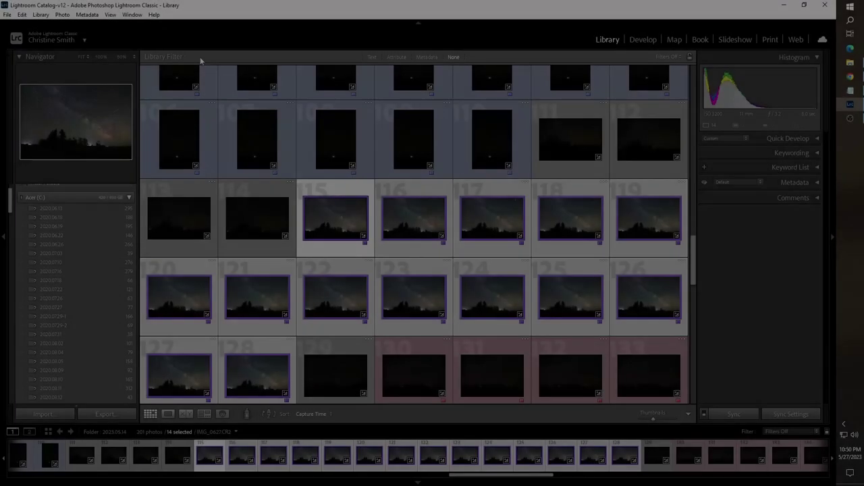
Synchronize the 2023.05.14 folder so its 15 new photos appear for import.
scroll(73, 306, "down", 10)
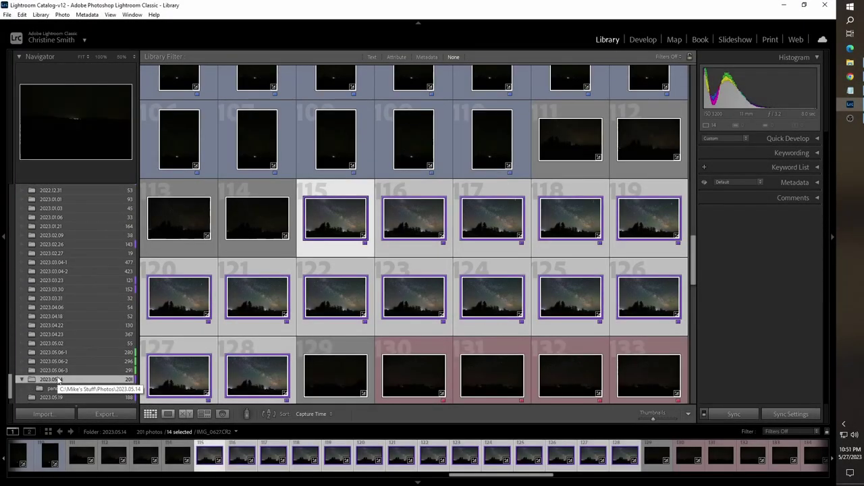
right_click(59, 380)
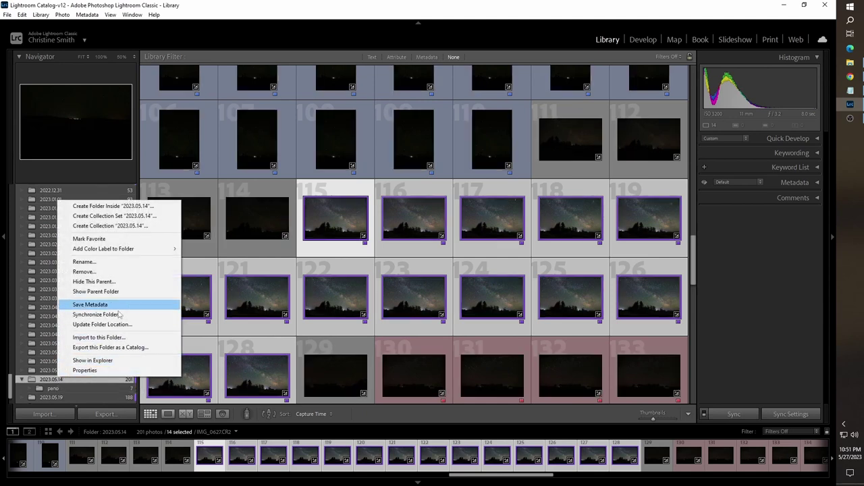
left_click(119, 315)
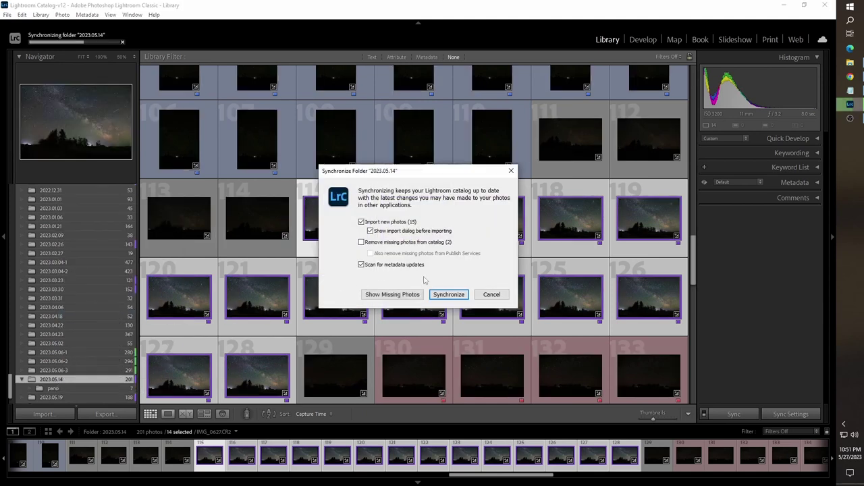
left_click(460, 298)
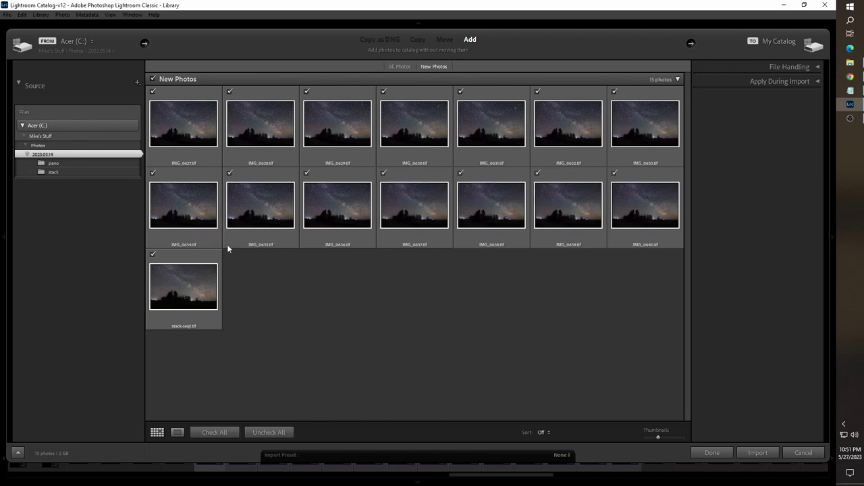
Import only stack-seq1.tif, then show the 202-photo 2023.05.14 folder.
left_click(268, 432)
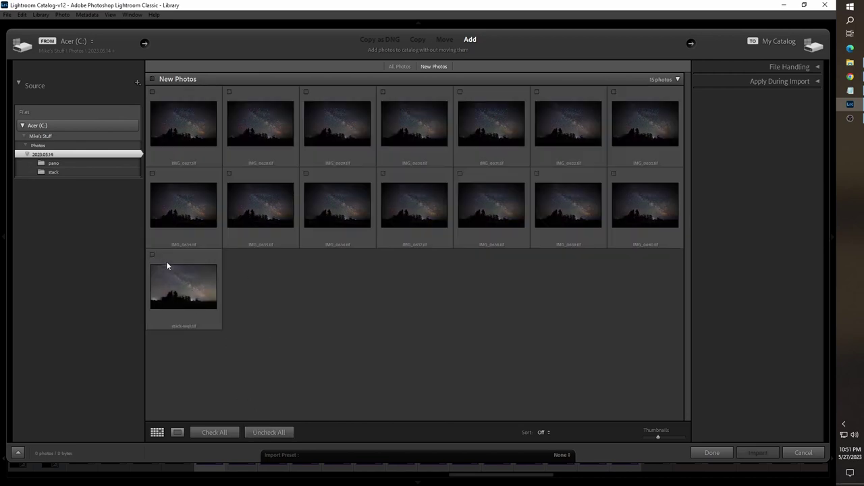
left_click(153, 254)
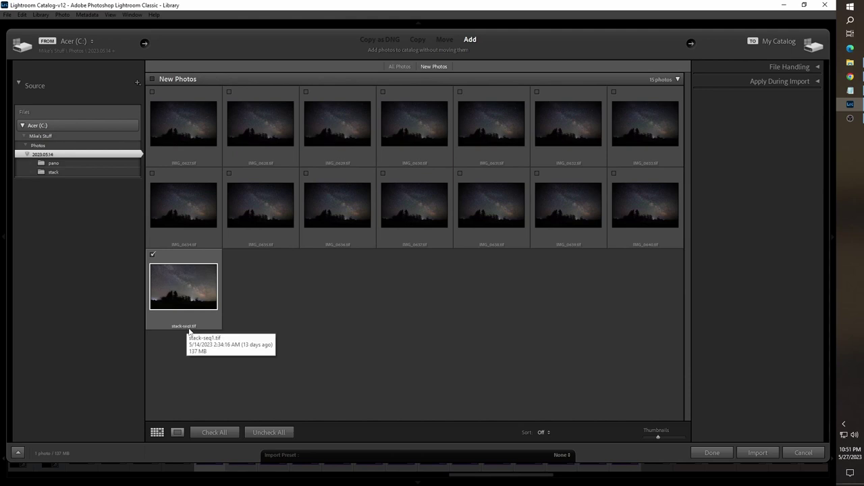
left_click(756, 453)
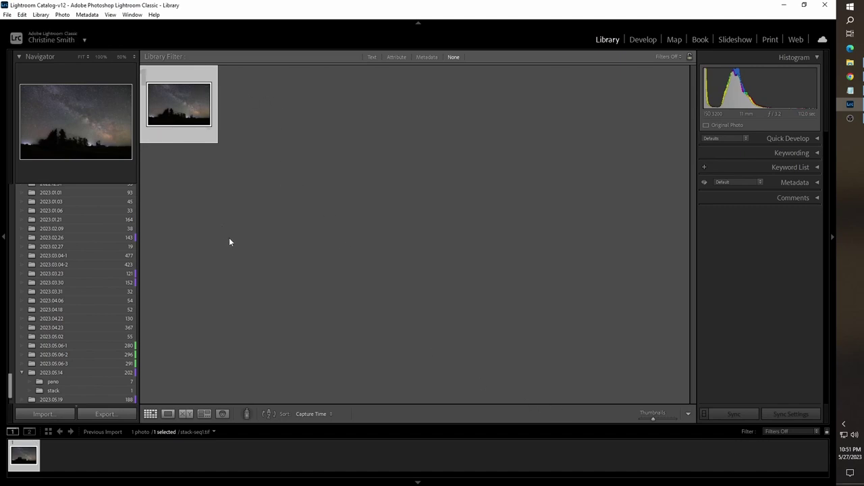
left_click(49, 372)
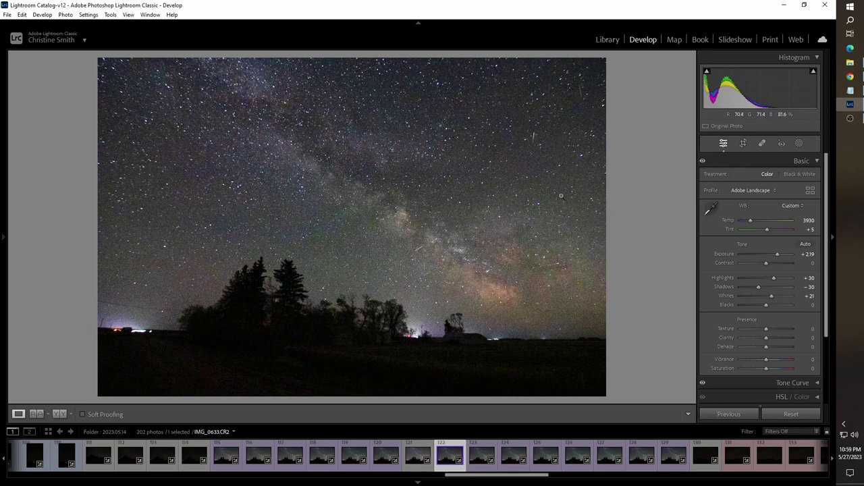
Send stack-seq1.tif from the Lightroom filmstrip to Photoshop 2023 for editing.
left_click(415, 471)
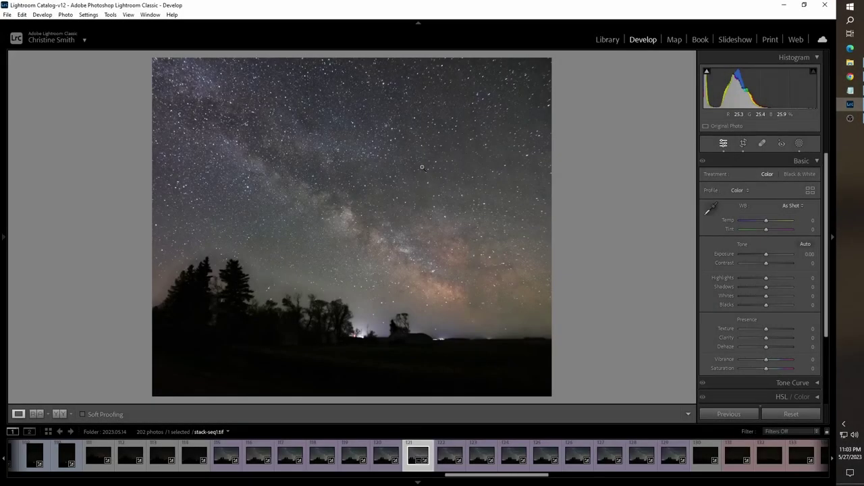
right_click(422, 168)
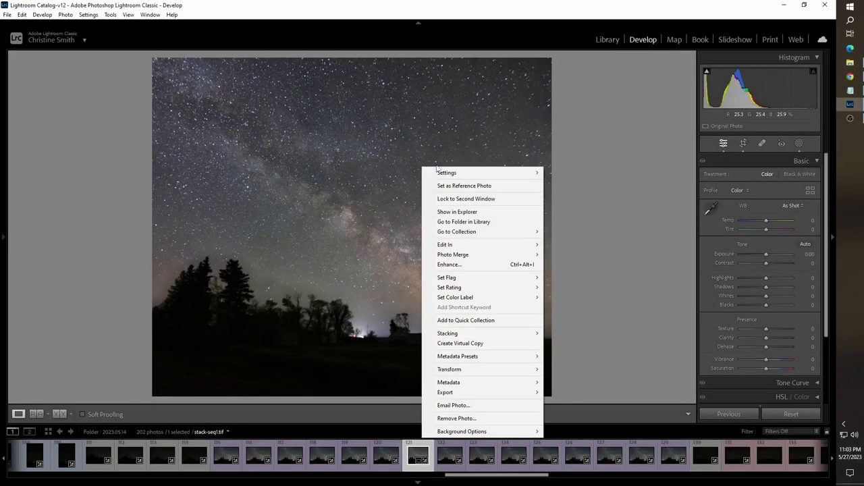
mouse_move(495, 245)
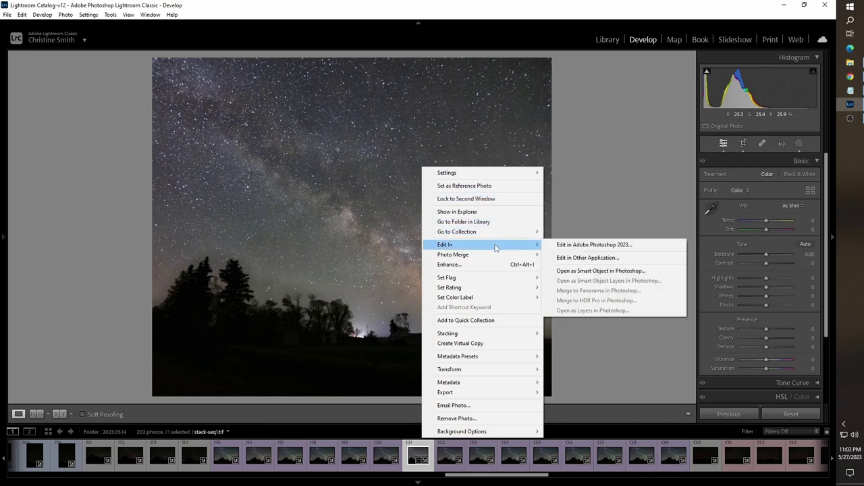
left_click(609, 247)
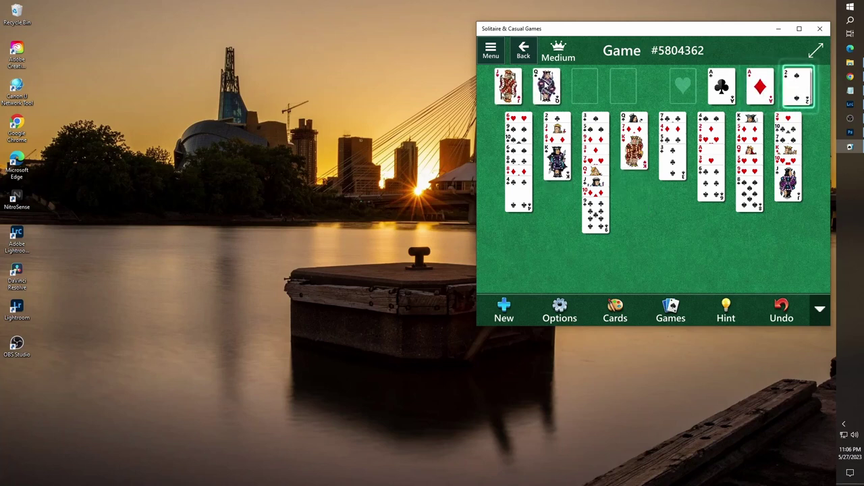
Move the spade cards onto the FreeCell foundation.
left_click(547, 86)
left_click(509, 85)
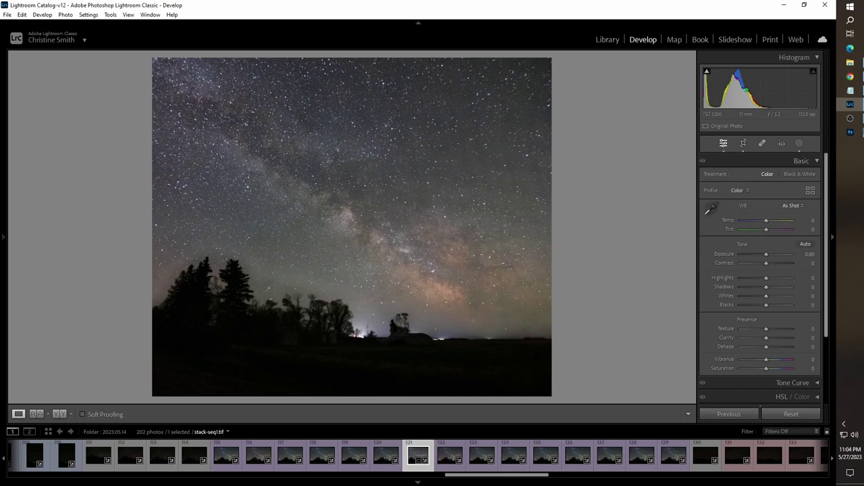
Bring Photoshop forward with stack-seq1.tif open as a 16-bit RGB document.
left_click(860, 131)
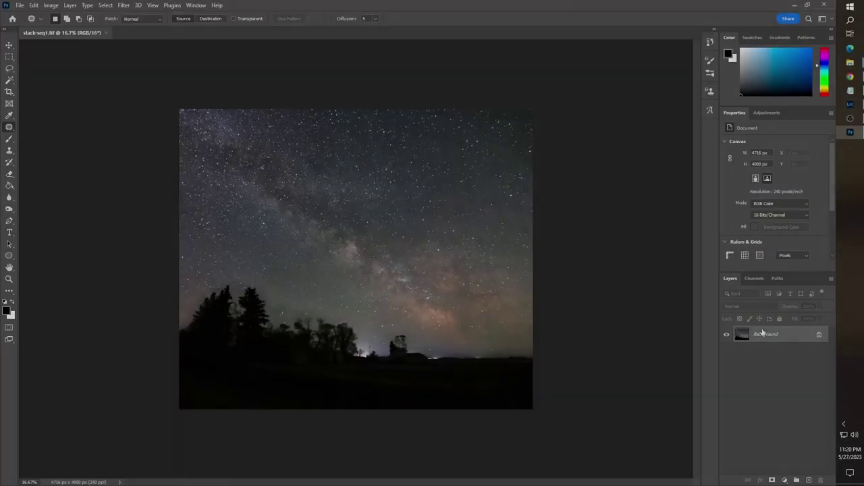
Duplicate the Background layer three times, naming the copies Foreground, Sky1 and Sky2.
right_click(752, 333)
left_click(782, 348)
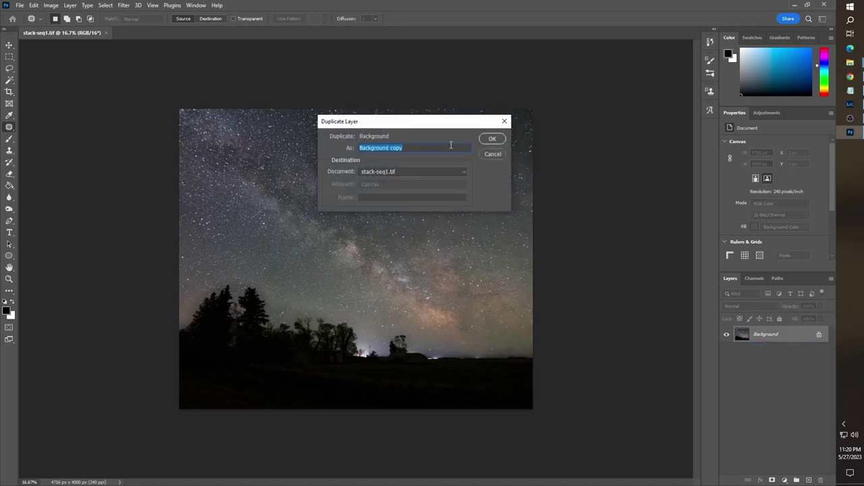
type("Foreground")
key("Return")
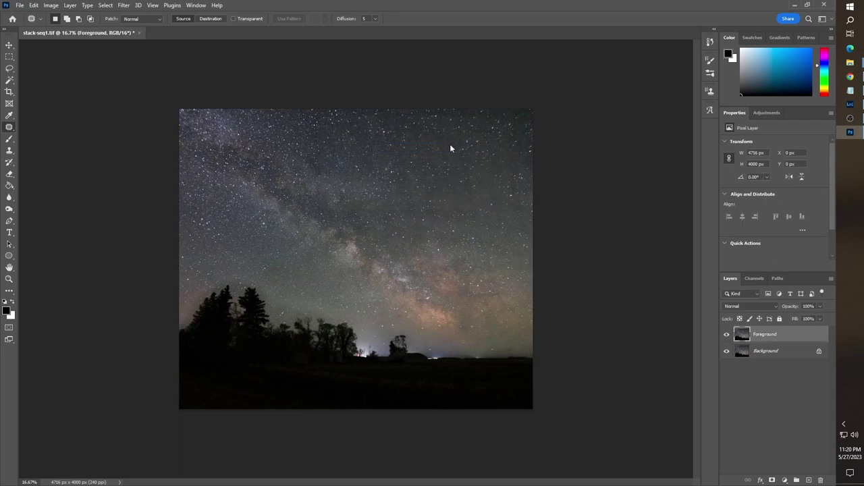
right_click(765, 351)
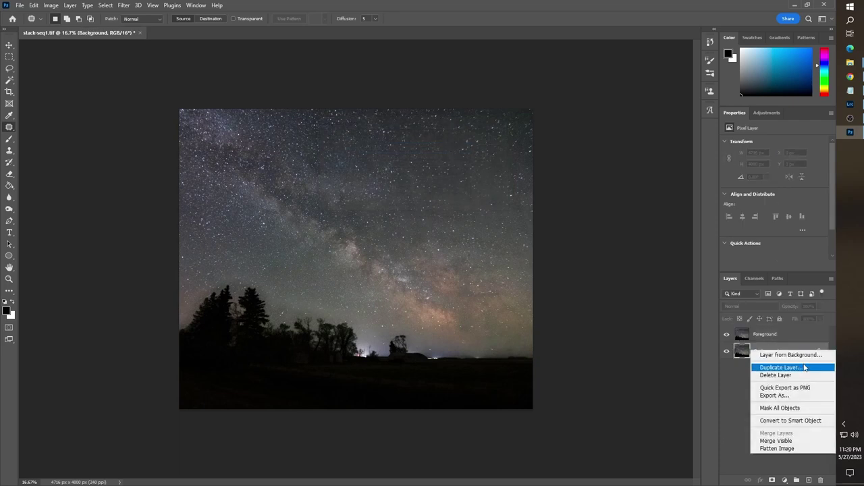
left_click(804, 367)
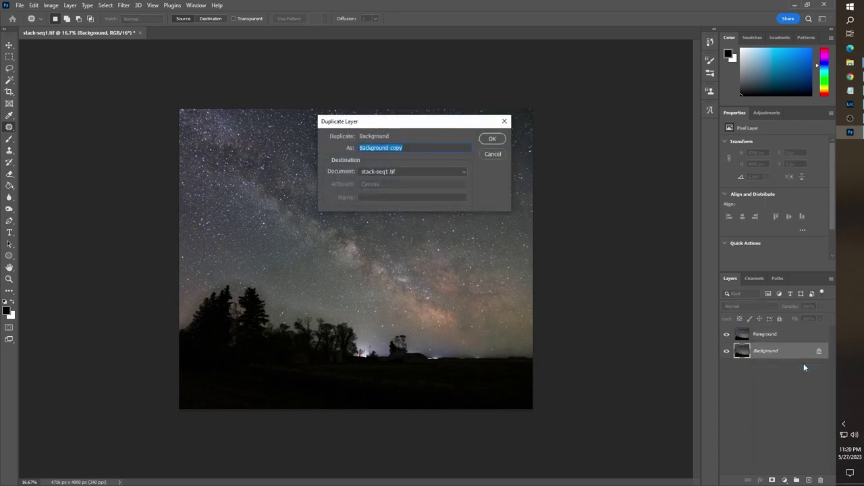
type("Sky1")
key("Return")
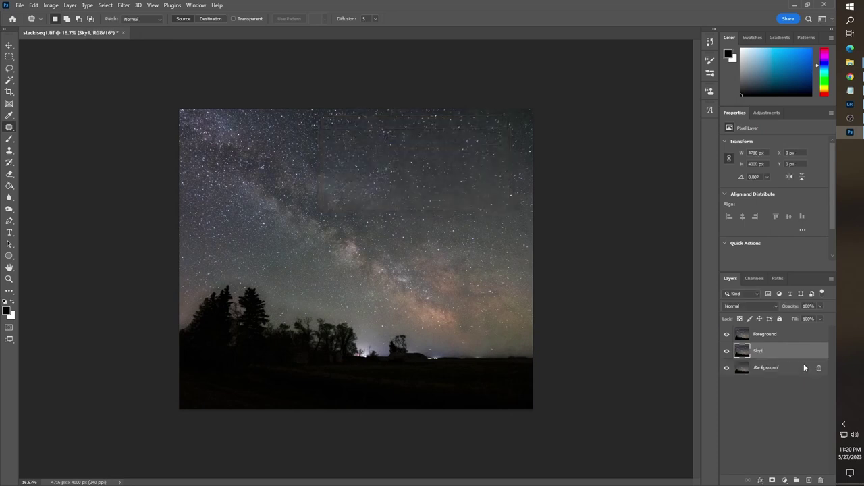
right_click(787, 371)
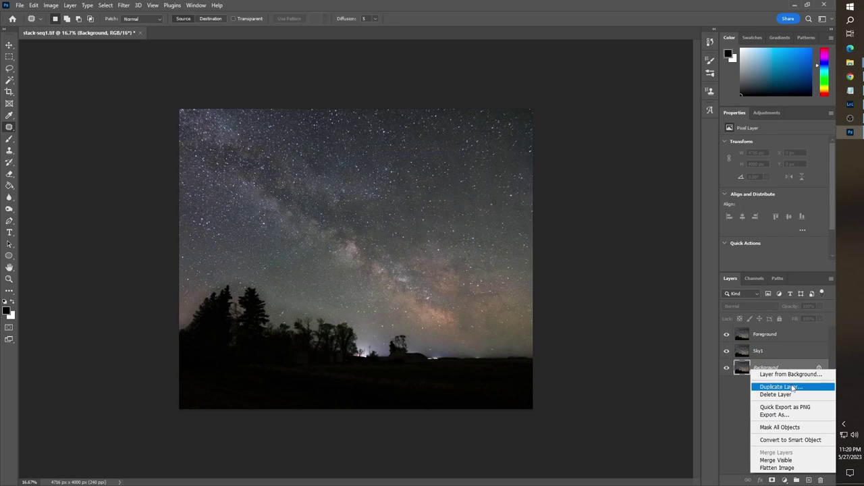
left_click(792, 387)
type("Sky2")
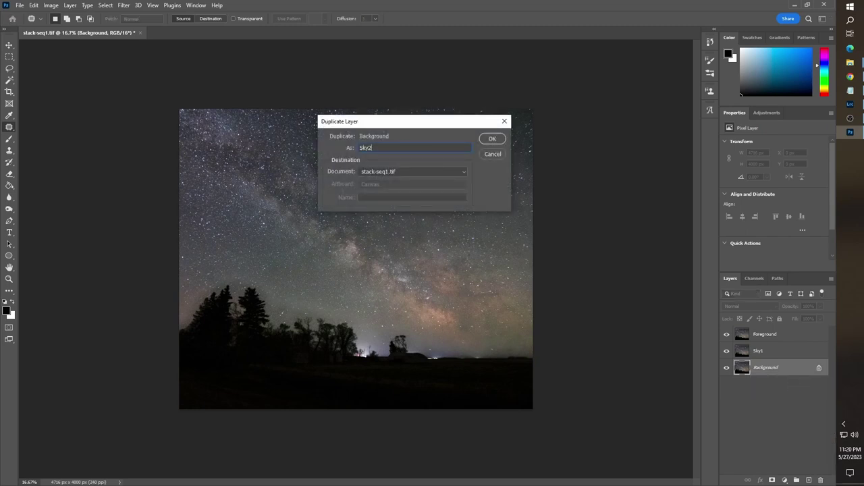
key("Return")
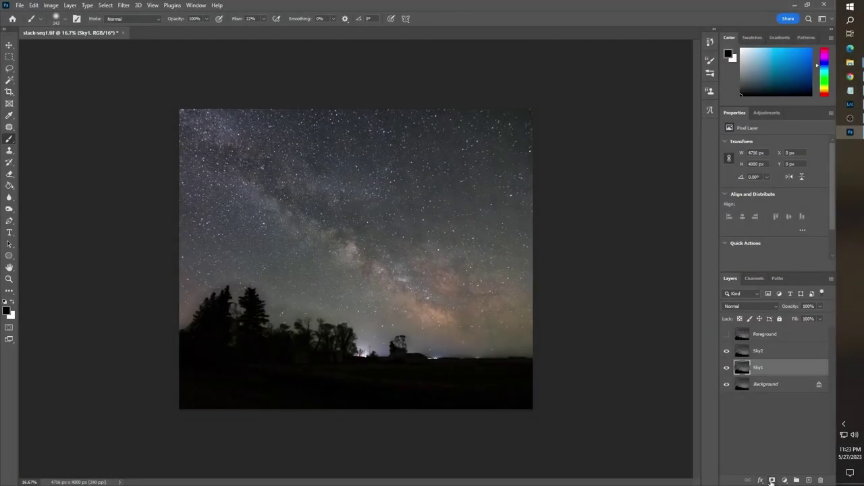
Give Sky1 an inverted black layer mask and set white as the foreground colour.
left_click(772, 480)
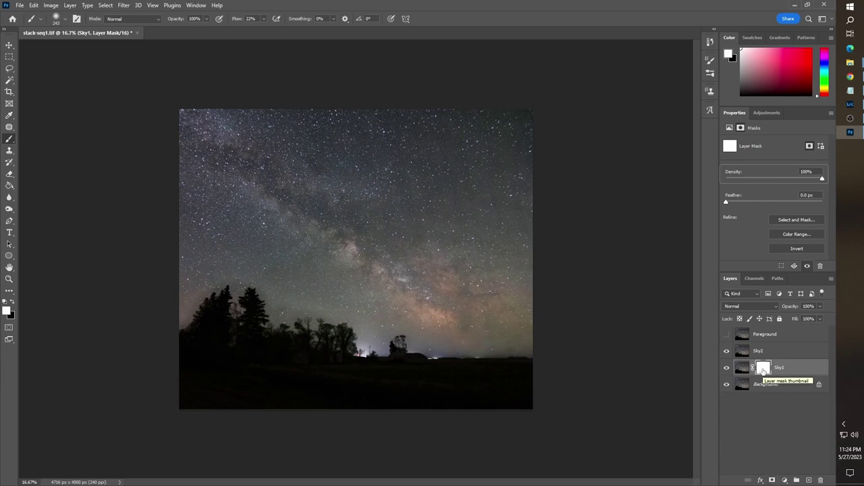
key("ctrl+i")
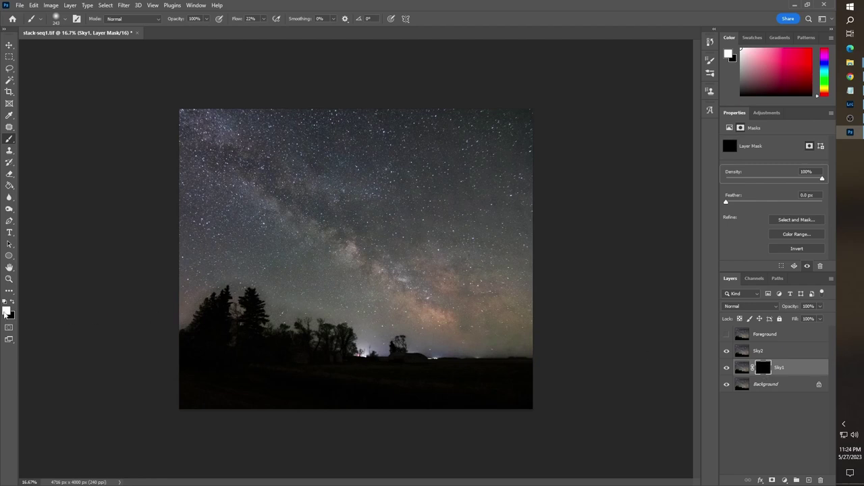
left_click(6, 312)
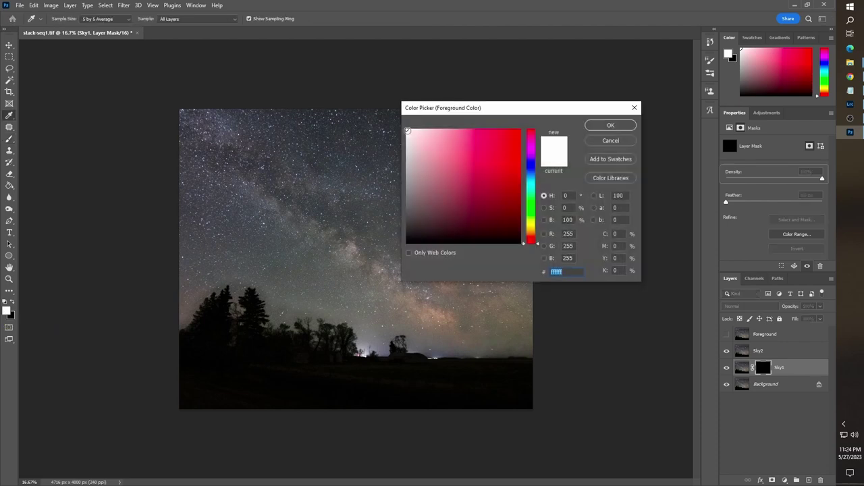
left_click(609, 126)
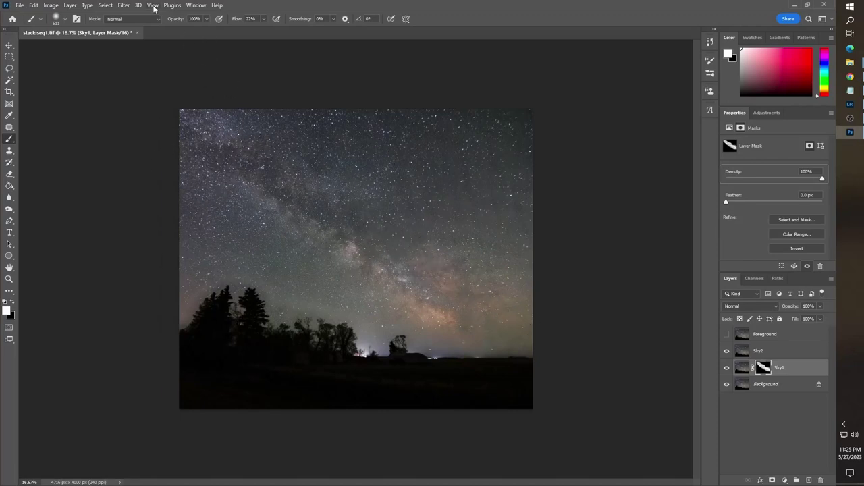
Apply a 240.1-pixel Gaussian Blur to Sky1's layer mask.
left_click(124, 4)
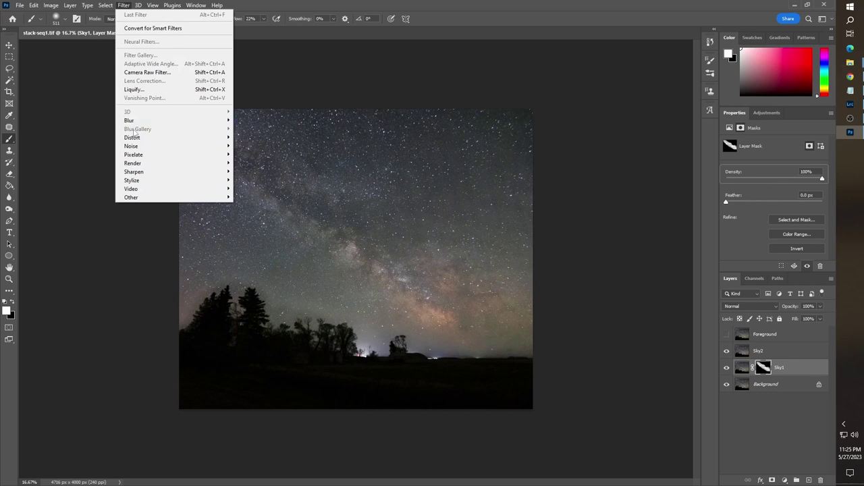
mouse_move(139, 120)
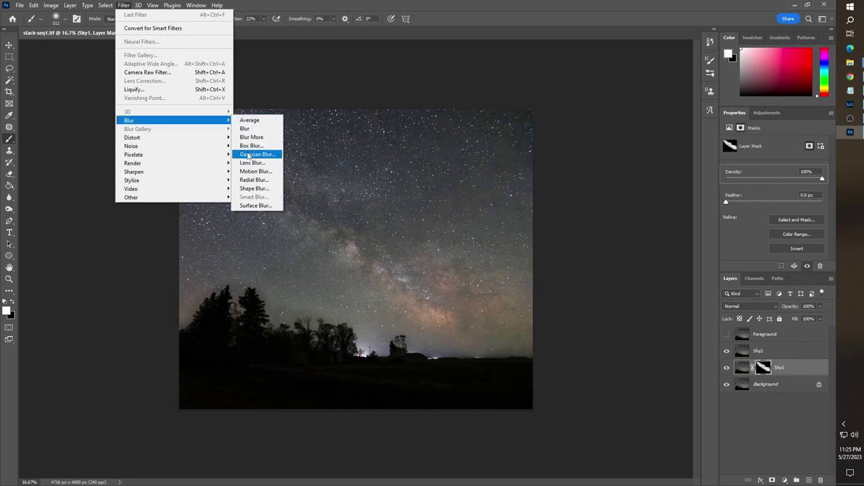
left_click(248, 155)
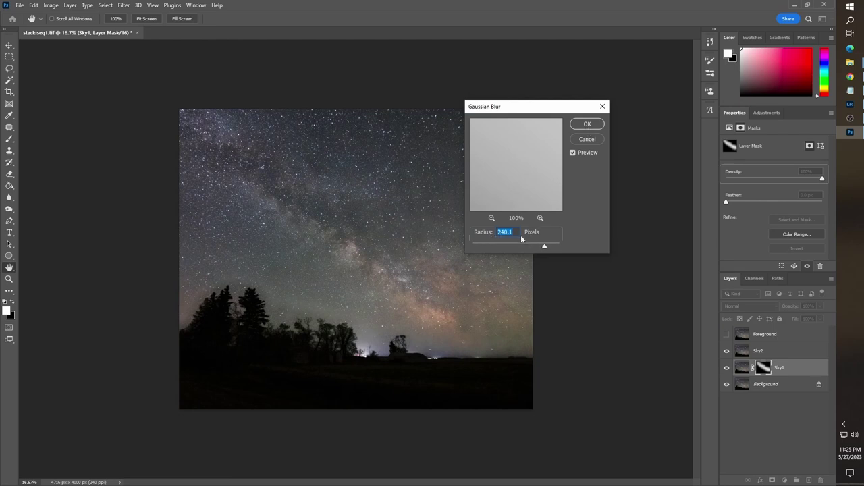
left_click(588, 125)
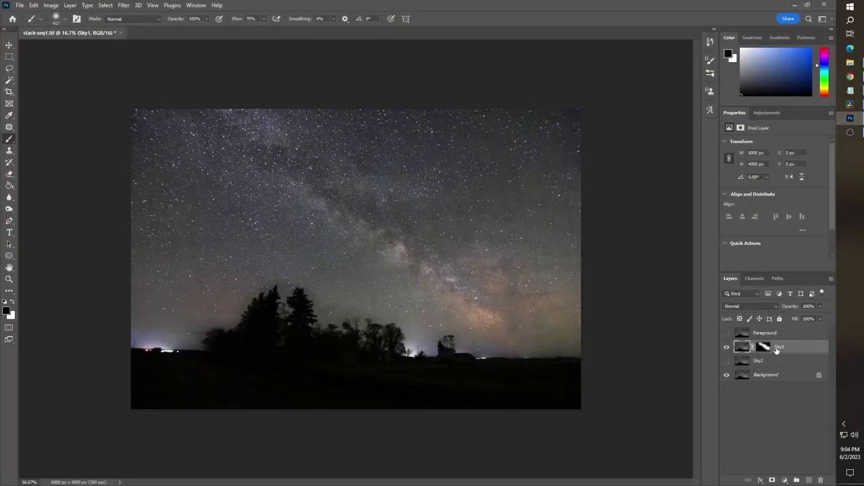
Add a Curves 1 layer clipped to Sky1, raise the curve to brighten it, and show Sky2.
left_click(785, 480)
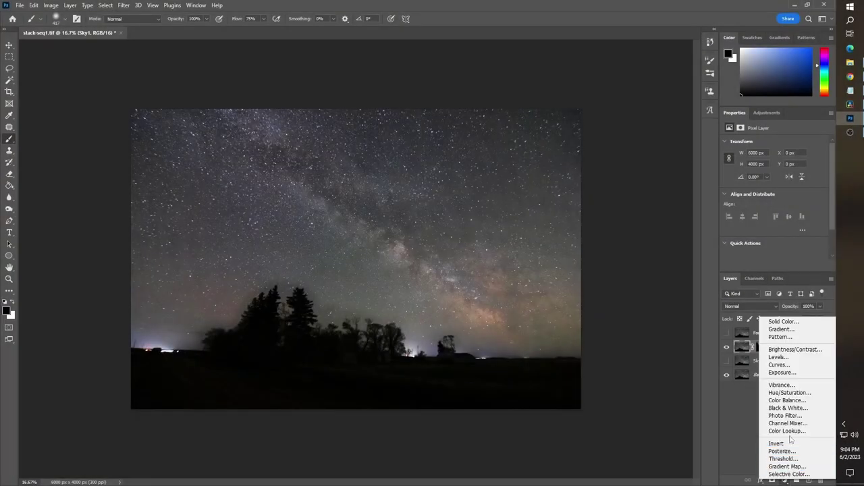
left_click(787, 364)
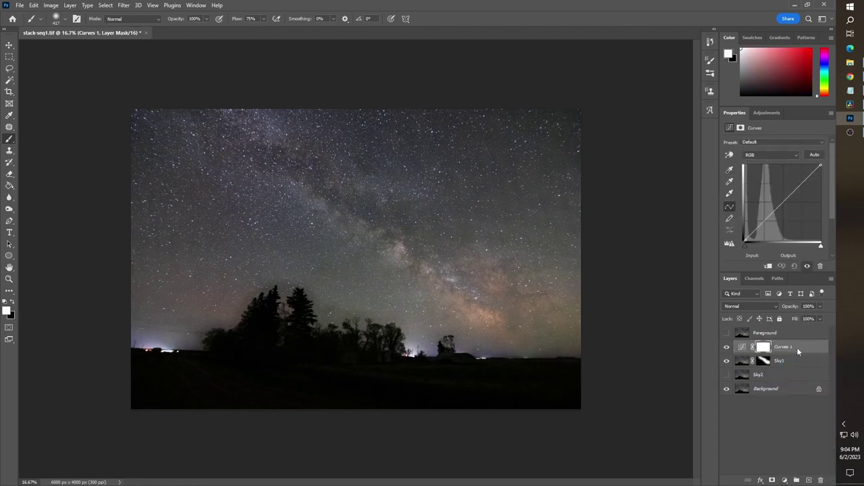
right_click(796, 348)
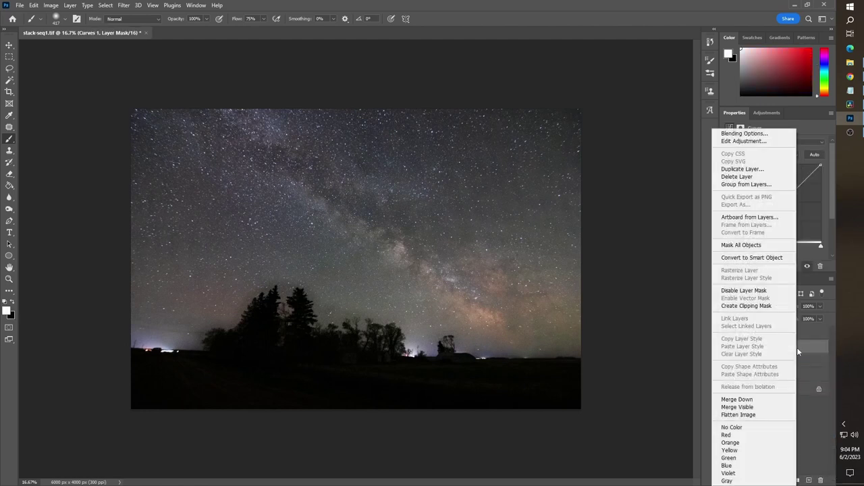
left_click(764, 308)
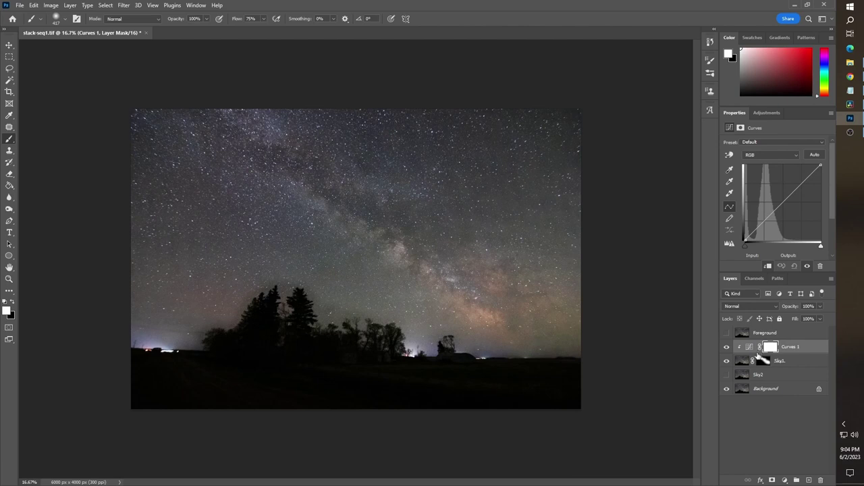
left_click(775, 212)
left_click_drag(775, 211, 758, 231)
left_click_drag(774, 200, 777, 195)
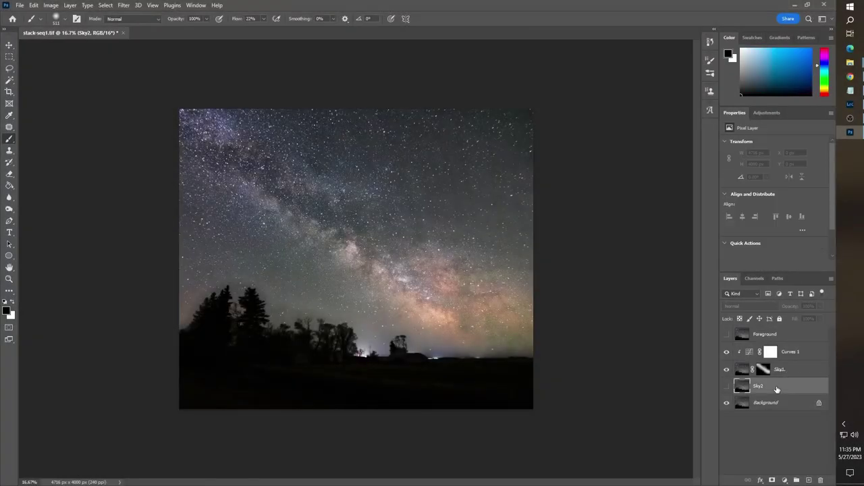
left_click(726, 388)
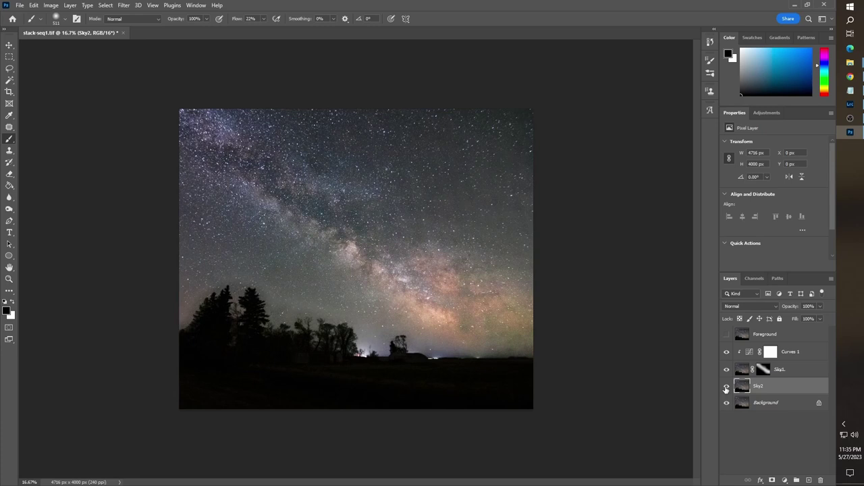
left_click(124, 5)
Sharpen Sky2 with Unsharp Mask: Amount 90%, Radius 49.7 px, Threshold 0.
mouse_move(138, 164)
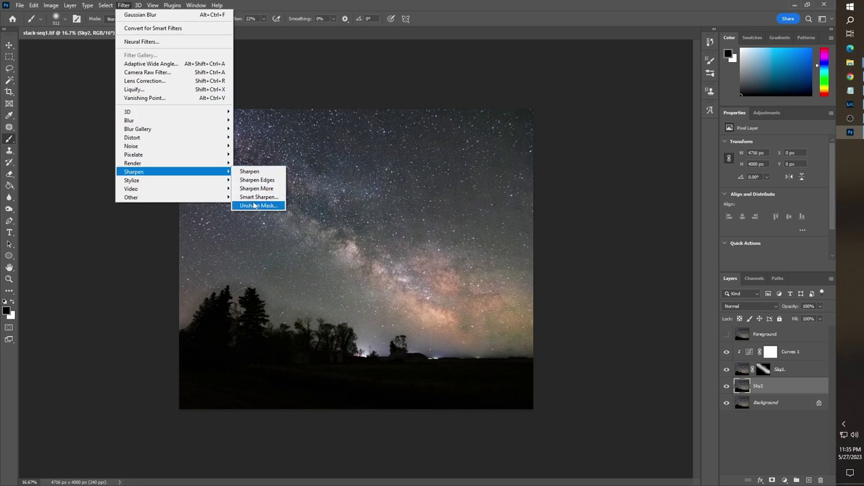
left_click(257, 203)
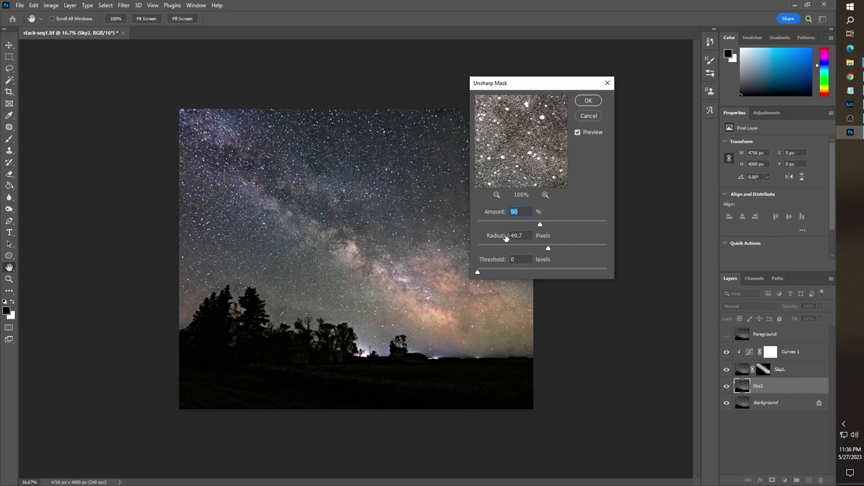
left_click(585, 102)
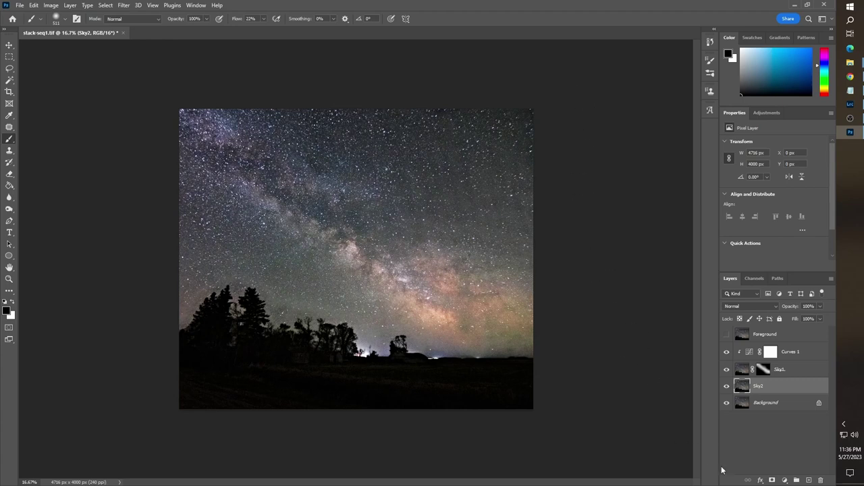
Add an inverted black layer mask to Sky2 and set the soft round brush to about 75 px.
left_click(773, 480)
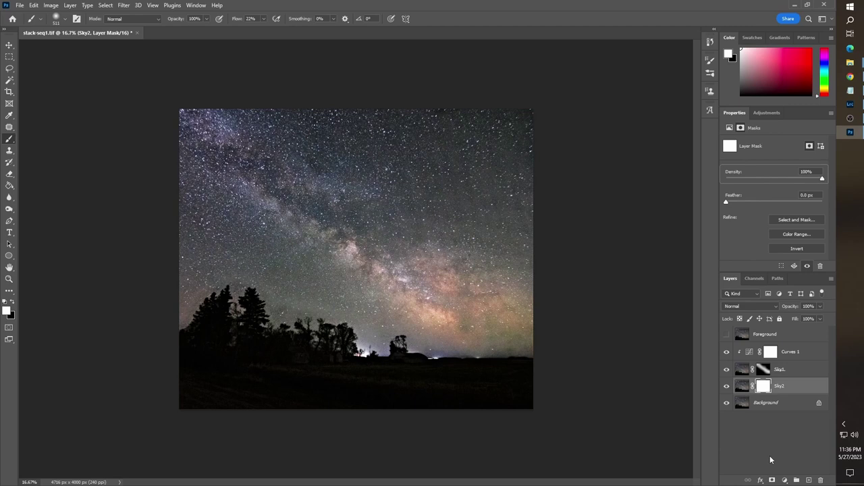
key("ctrl+i")
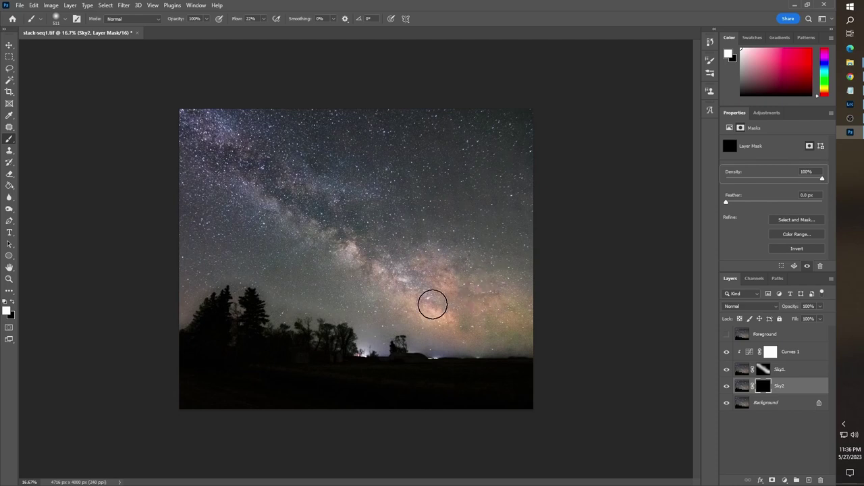
left_click(65, 21)
left_click_drag(102, 50, 64, 48)
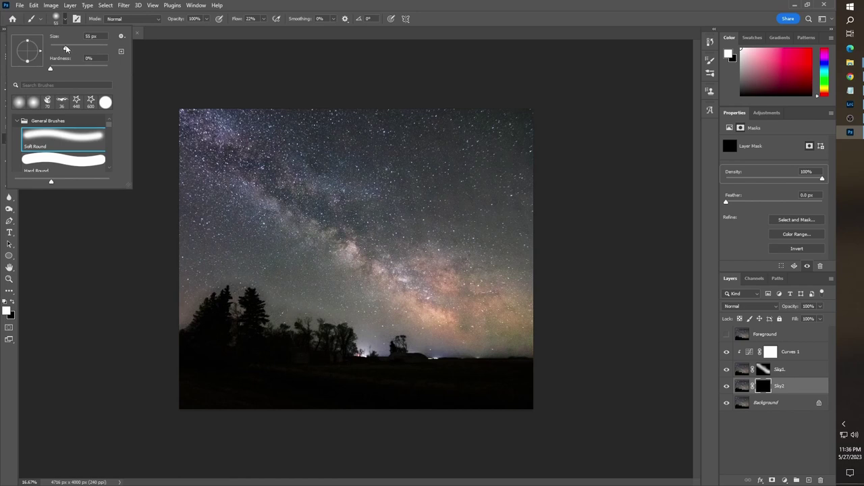
left_click_drag(68, 49, 66, 48)
left_click_drag(71, 50, 73, 49)
key("Return")
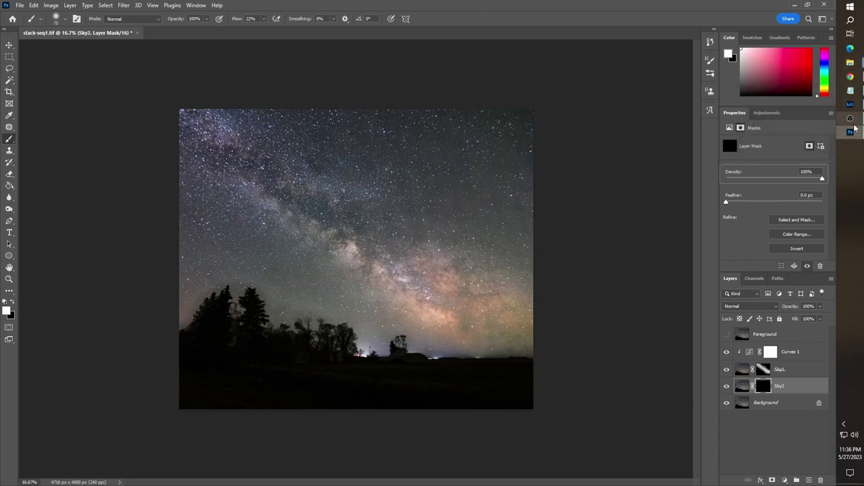
Zoom in and pan to the Milky Way core for painting Sky2's mask.
key("ctrl+plus")
key("ctrl+plus")
key("ctrl+plus")
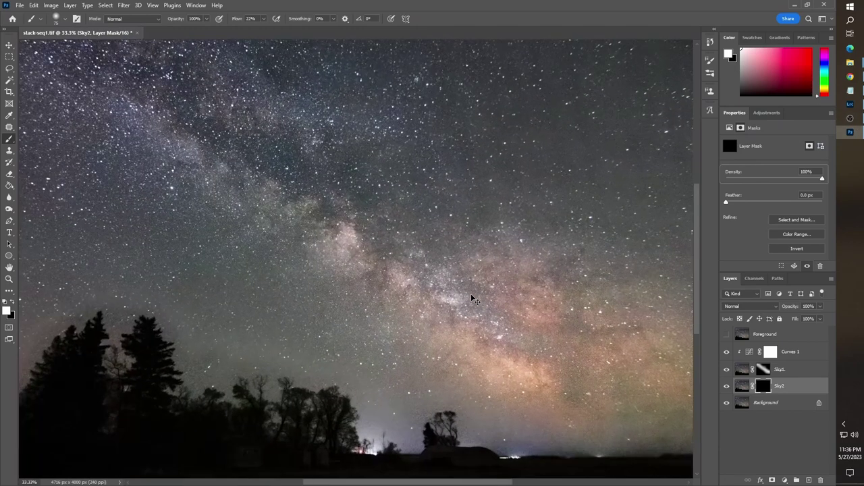
left_click_drag(469, 484, 532, 484)
scroll(535, 323, "down", 3)
scroll(536, 322, "down", 1)
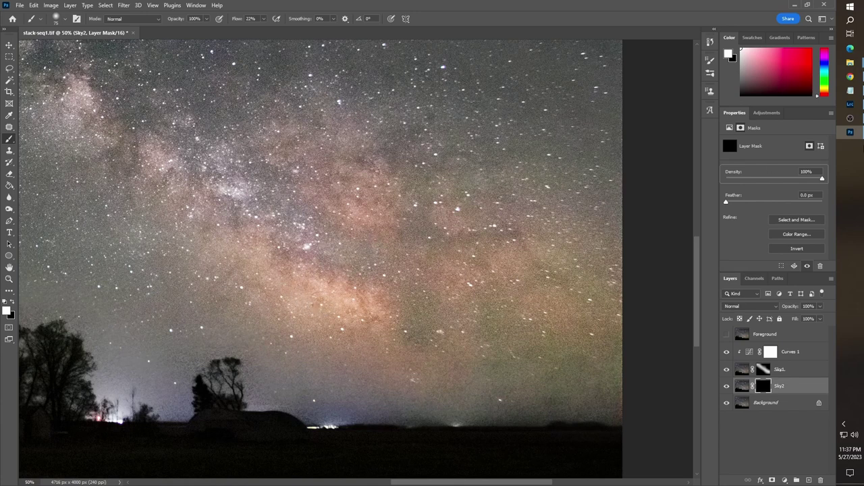
mouse_move(853, 125)
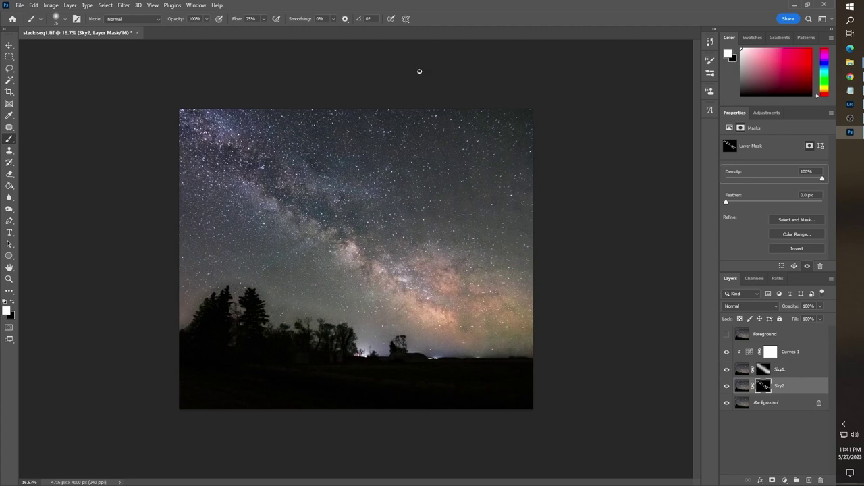
Soften the Sky2 mask with a 250-pixel Gaussian Blur and set Sky2 opacity to 40%.
left_click(106, 5)
mouse_move(124, 6)
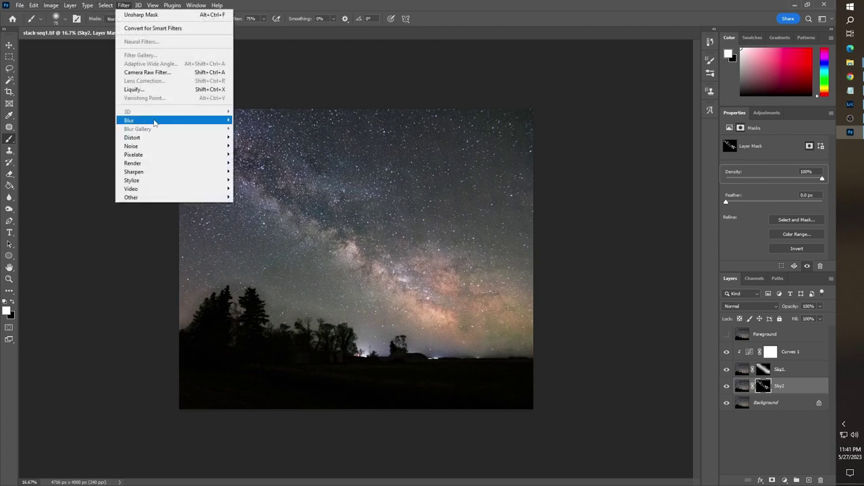
mouse_move(191, 121)
left_click(250, 154)
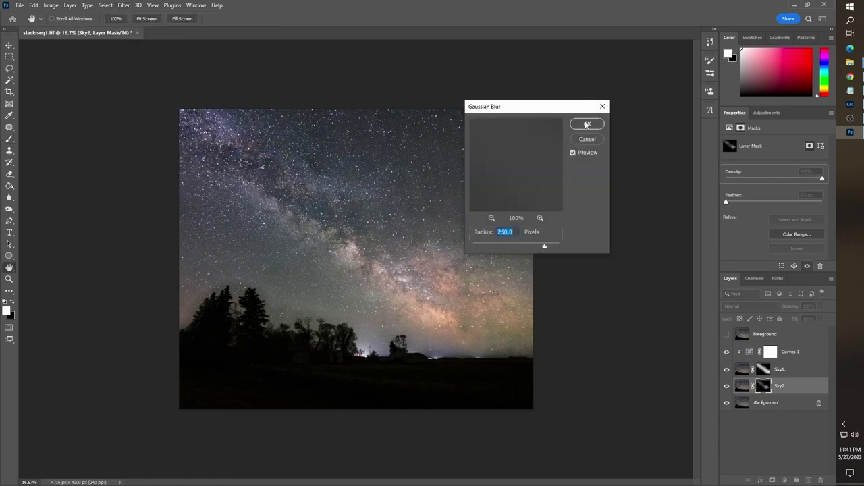
left_click(587, 124)
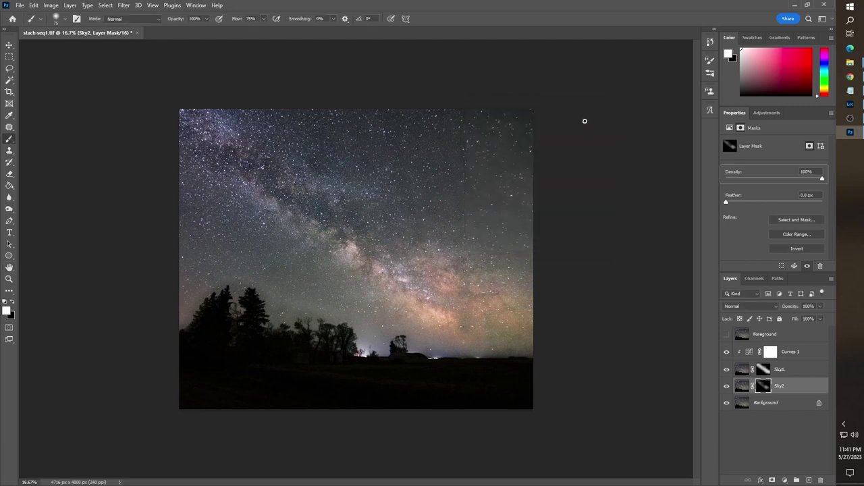
left_click(821, 307)
mouse_move(821, 319)
left_mouse_down()
mouse_move(786, 323)
mouse_move(825, 321)
left_mouse_up()
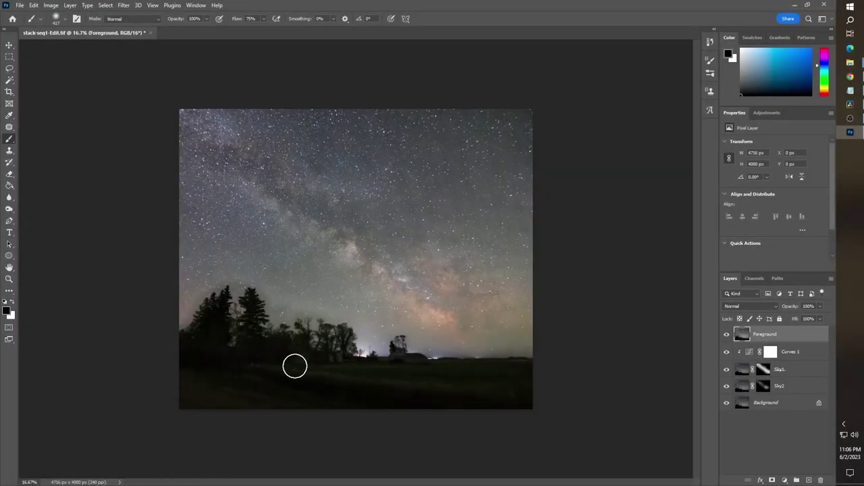
Select the dark tree line and ground with the Magic Wand and turn it into the Foreground layer's mask.
left_click(9, 81)
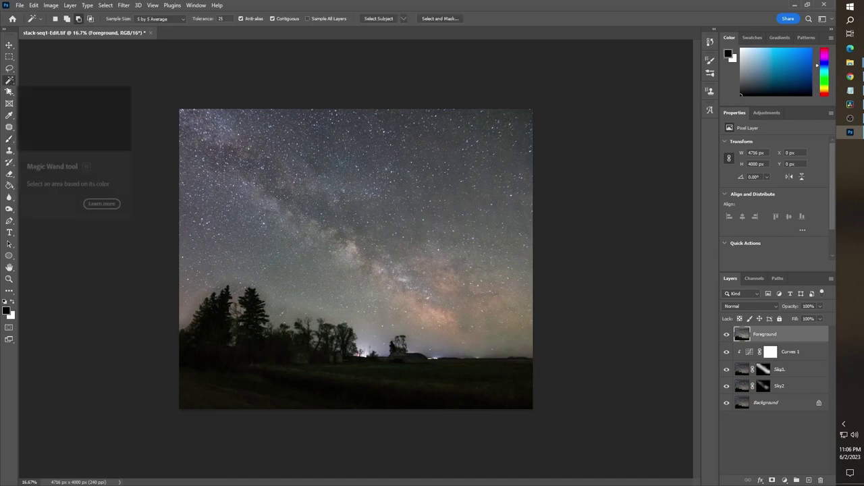
left_click(365, 376)
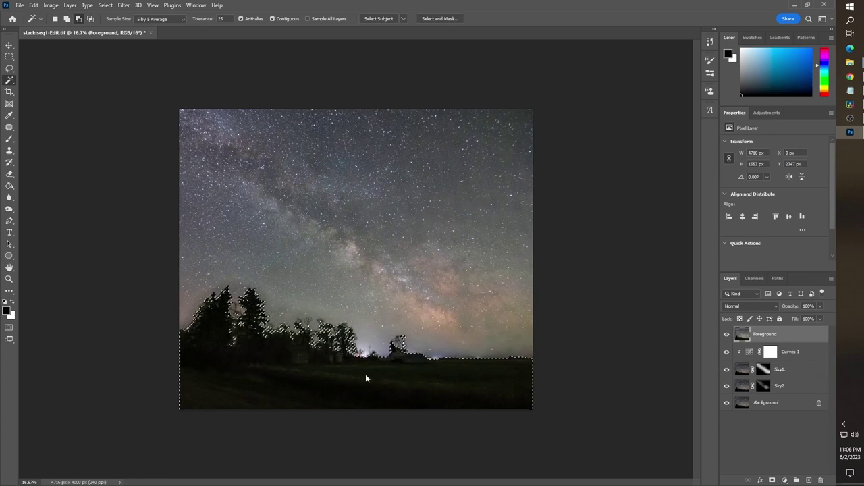
left_click(773, 480)
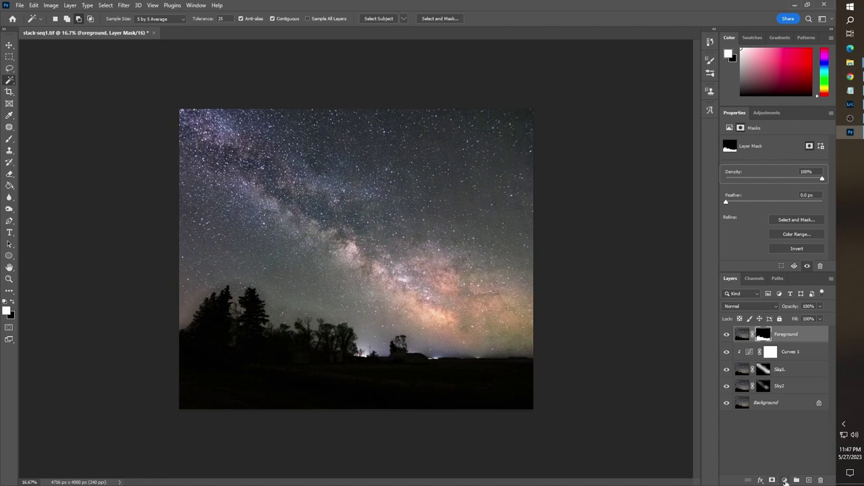
left_click(784, 480)
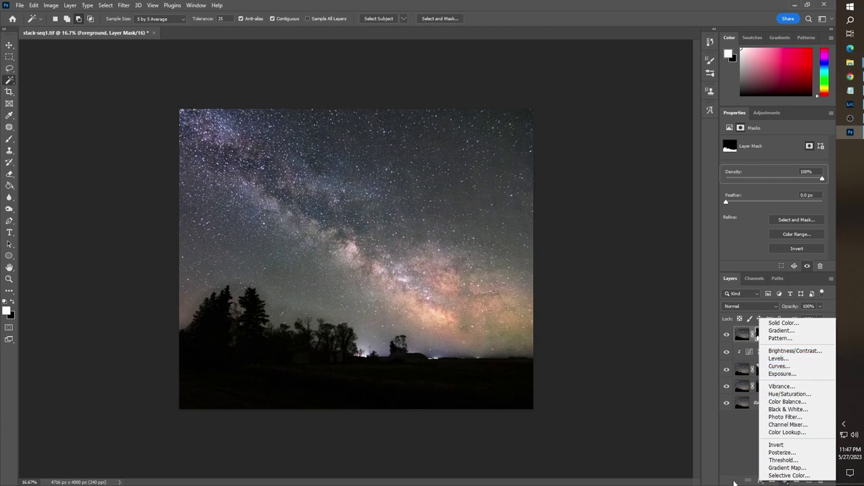
Open Camera Raw Filter on the Foreground layer's pixels, brightening Exposure and raising Shadows to +41.
left_click(742, 334)
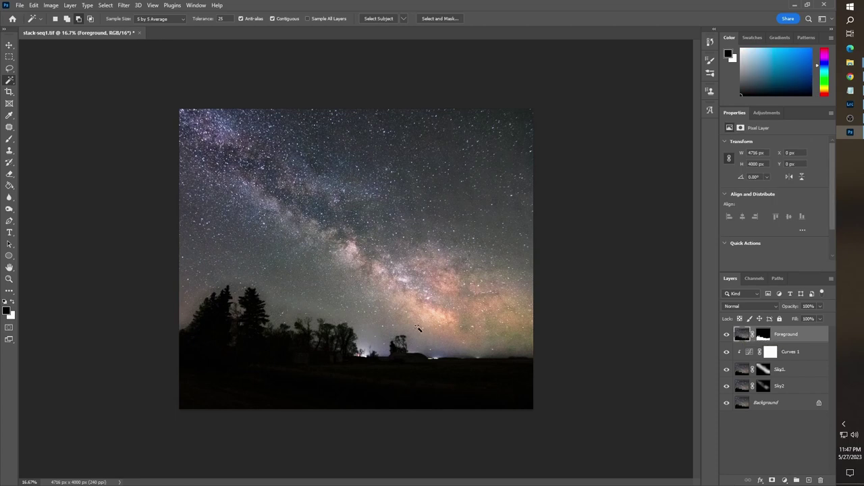
left_click(124, 5)
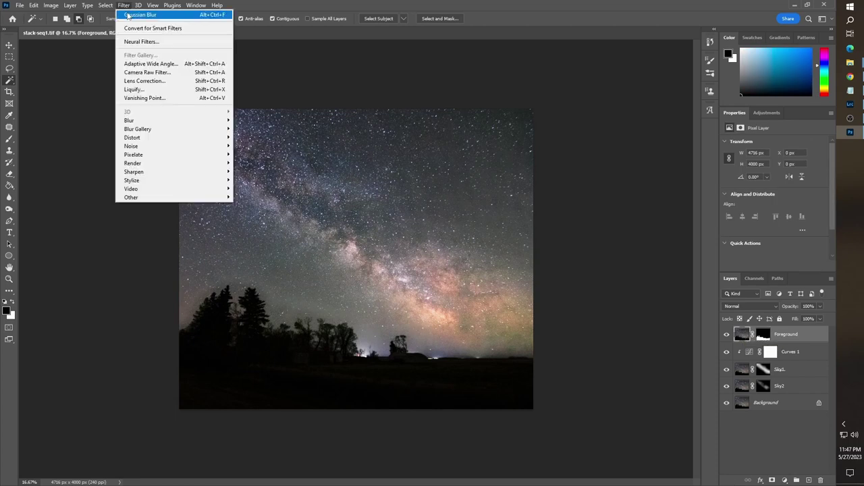
left_click(137, 72)
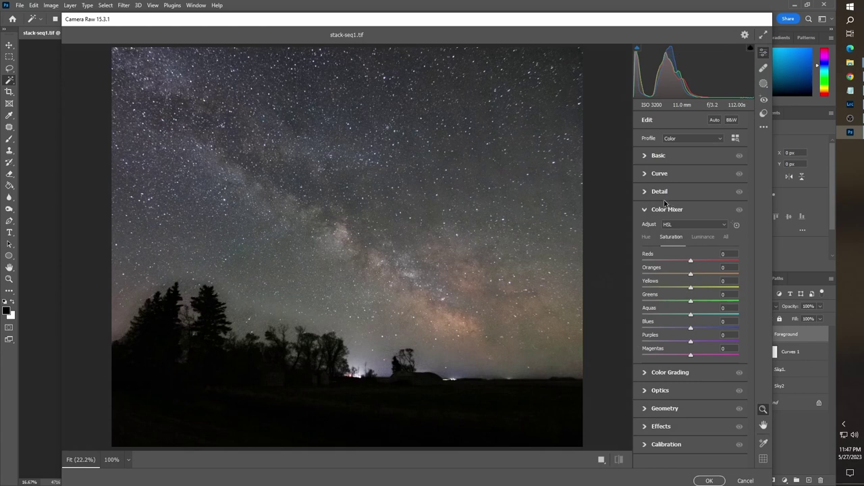
left_click(646, 211)
left_click(646, 156)
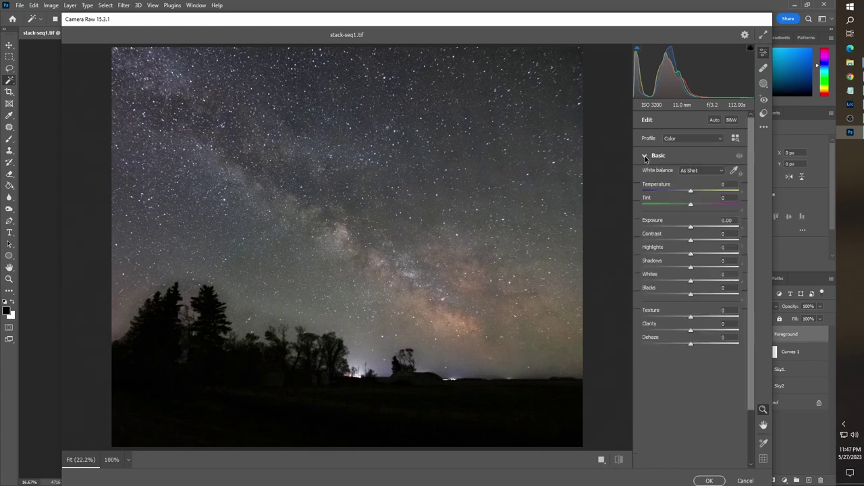
left_click_drag(691, 228, 698, 229)
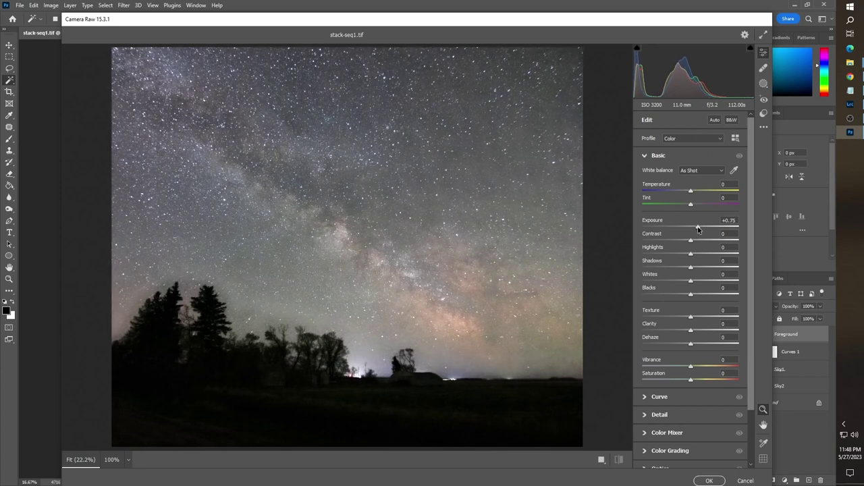
left_click_drag(698, 230, 697, 229)
left_click_drag(691, 269, 709, 269)
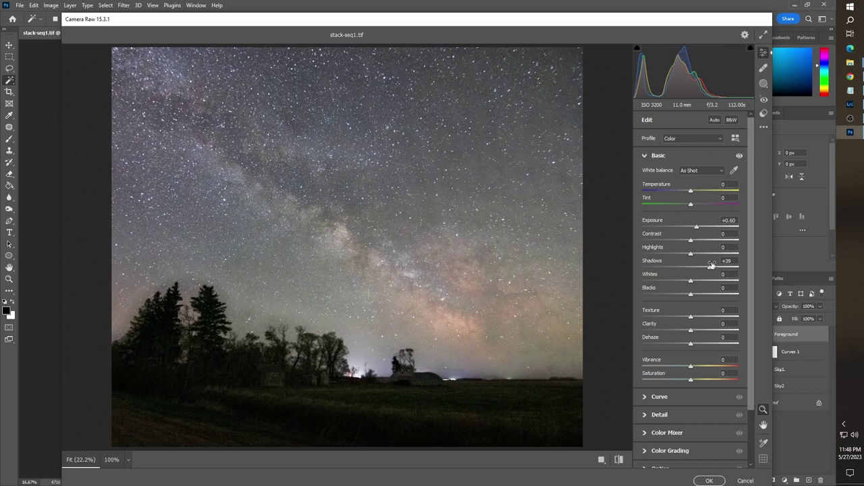
left_click_drag(711, 269, 715, 267)
Set Detail Noise Reduction to 45, drop Exposure to +0.40, and apply the Camera Raw filter.
scroll(664, 340, "down", 2)
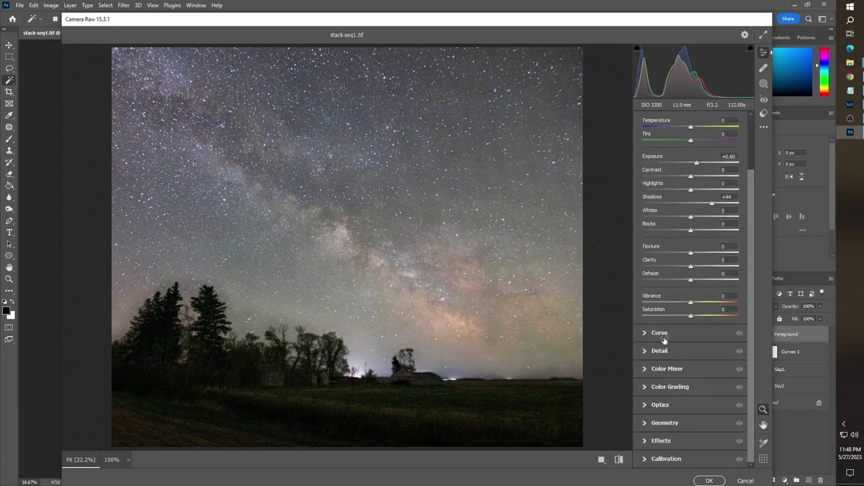
left_click(647, 353)
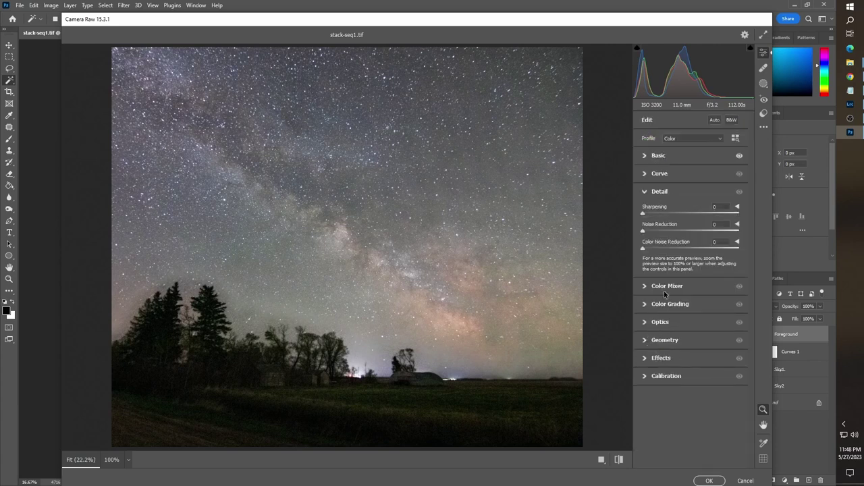
left_click(686, 230)
left_click(644, 157)
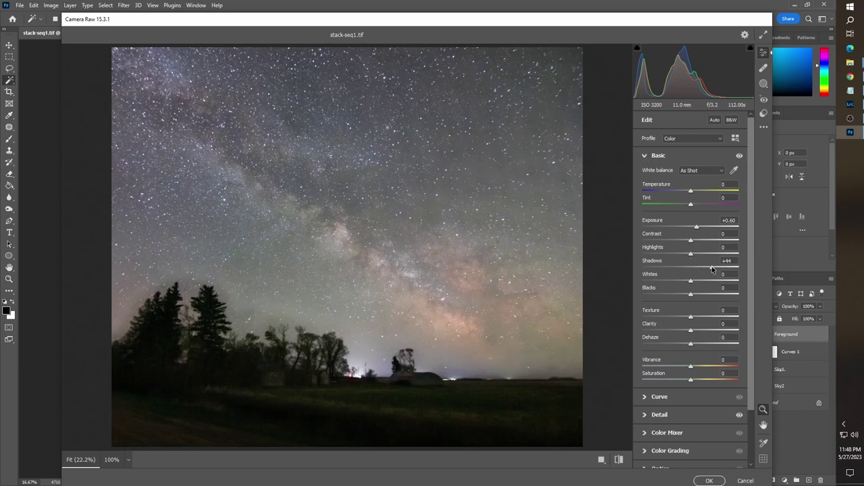
left_click_drag(698, 227, 695, 228)
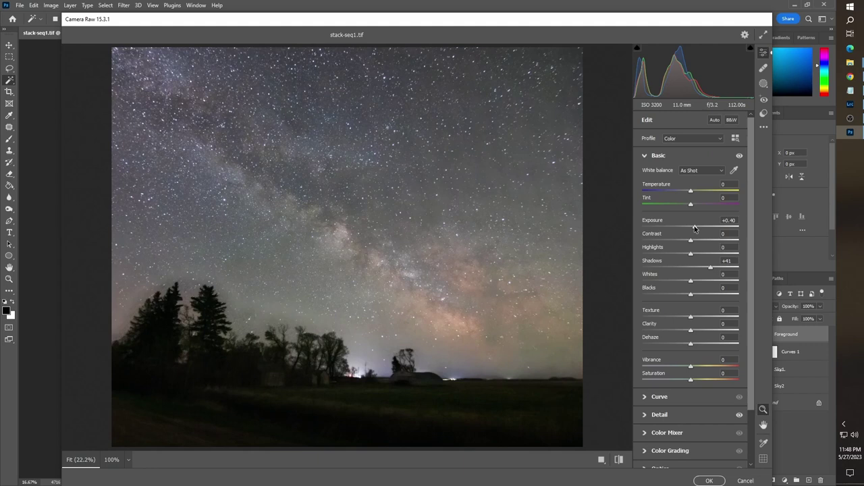
left_click(704, 480)
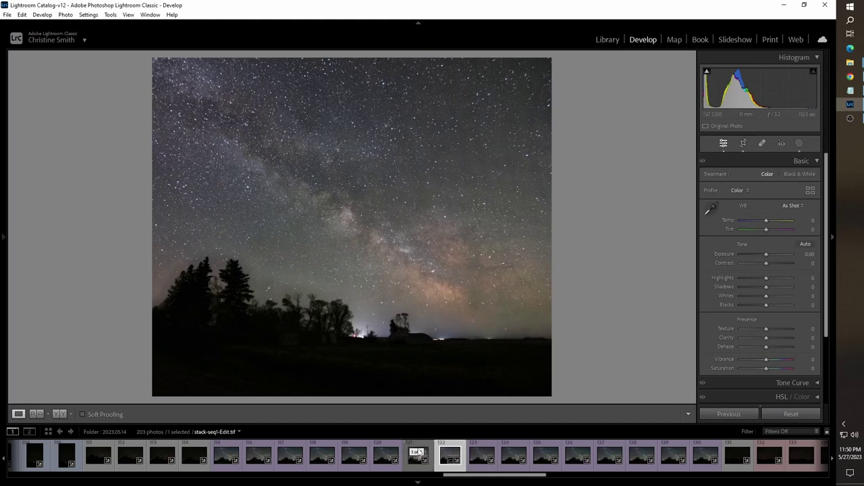
Load stack-seq1-Edit.tif (thumbnail 121) from the Develop filmstrip.
left_click(415, 467)
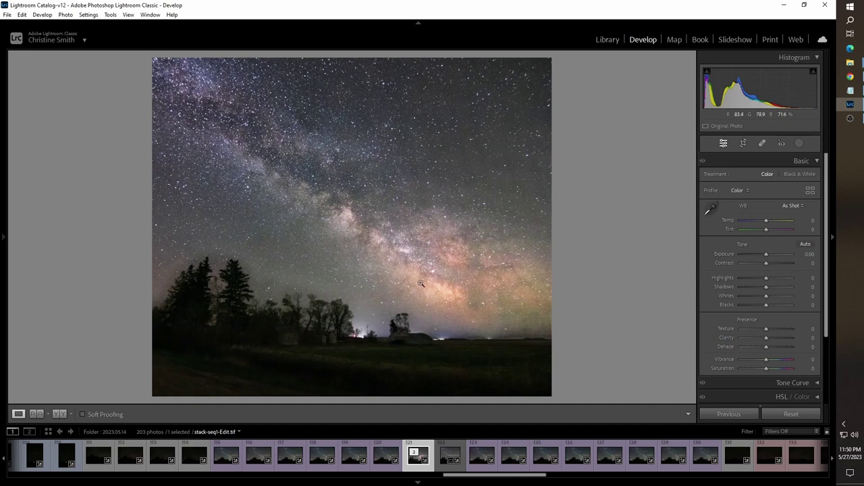
Raise Luminance noise reduction in the Detail panel to 43.
scroll(740, 323, "down", 3)
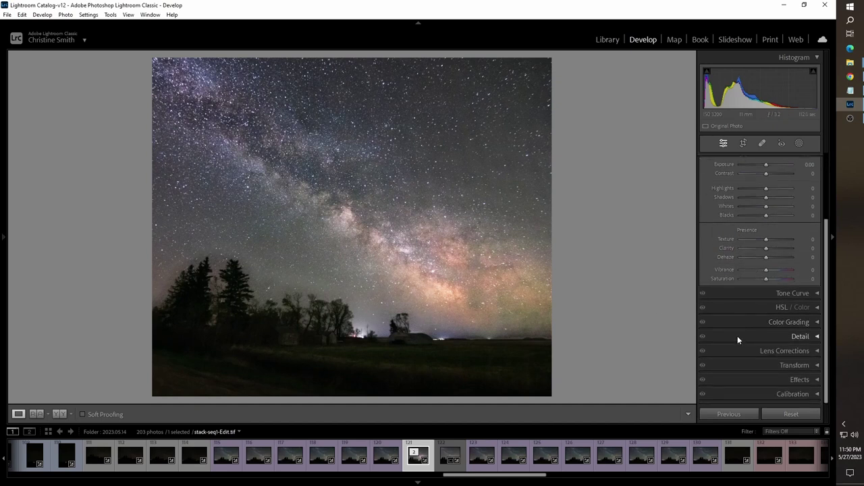
left_click(738, 335)
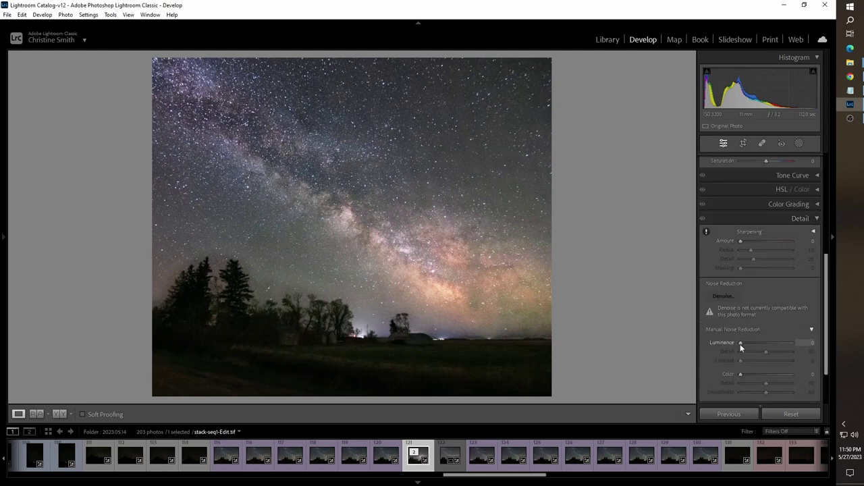
left_click_drag(741, 345, 743, 346)
left_click_drag(758, 343, 763, 345)
left_click(741, 214)
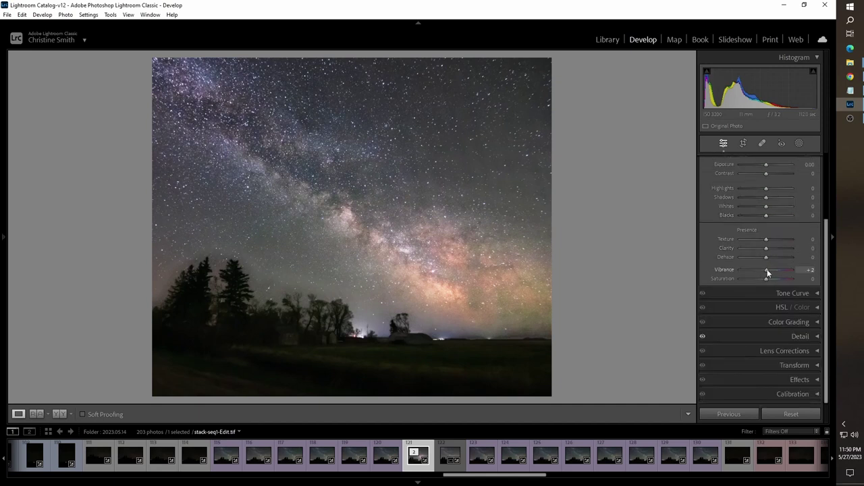
Increase Vibrance to +30 and nudge Tint to +7 toward magenta.
left_click_drag(766, 269, 775, 271)
scroll(708, 223, "up", 3)
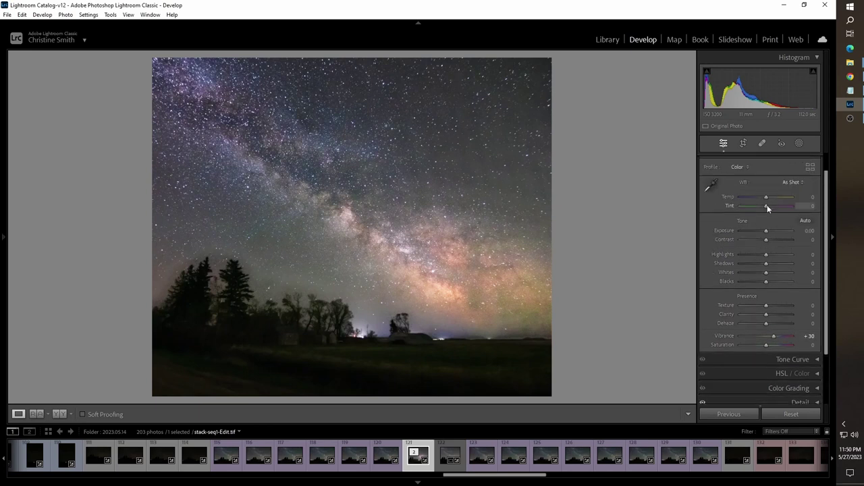
left_click_drag(767, 205, 769, 204)
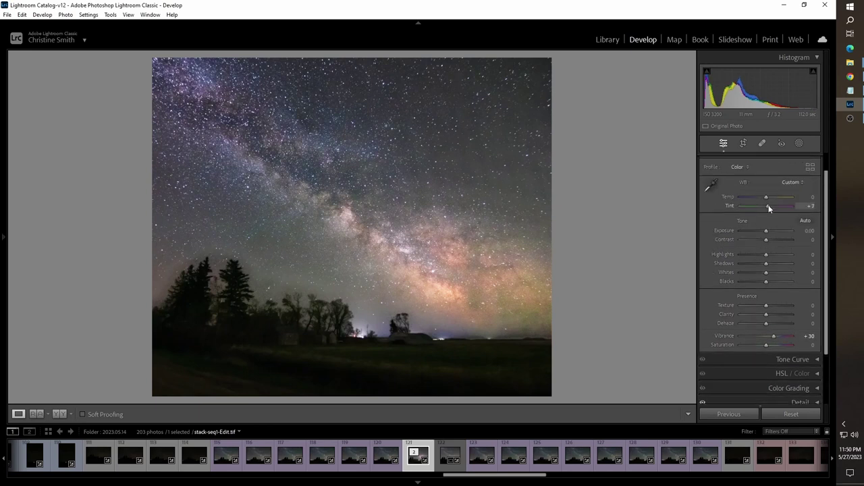